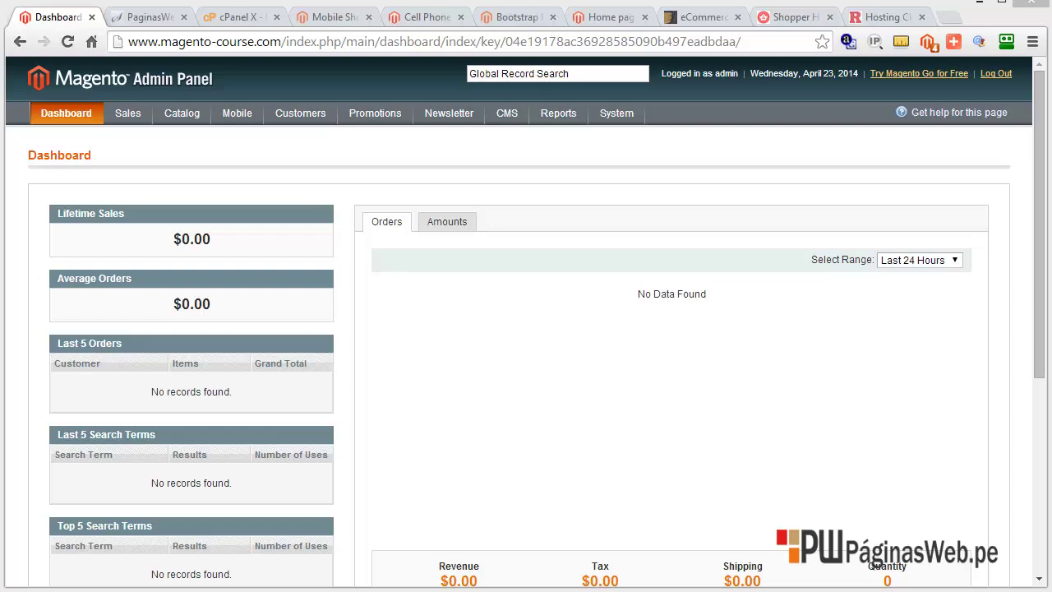
Step: Bring up a Notepad note, then move and resize it over the dashboard
{"action": "key", "text": "alt+Tab"}
{"action": "left_click_drag", "start_coordinate": [453, 145], "coordinate": [551, 113]}
{"action": "left_click_drag", "start_coordinate": [231, 111], "coordinate": [293, 237]}
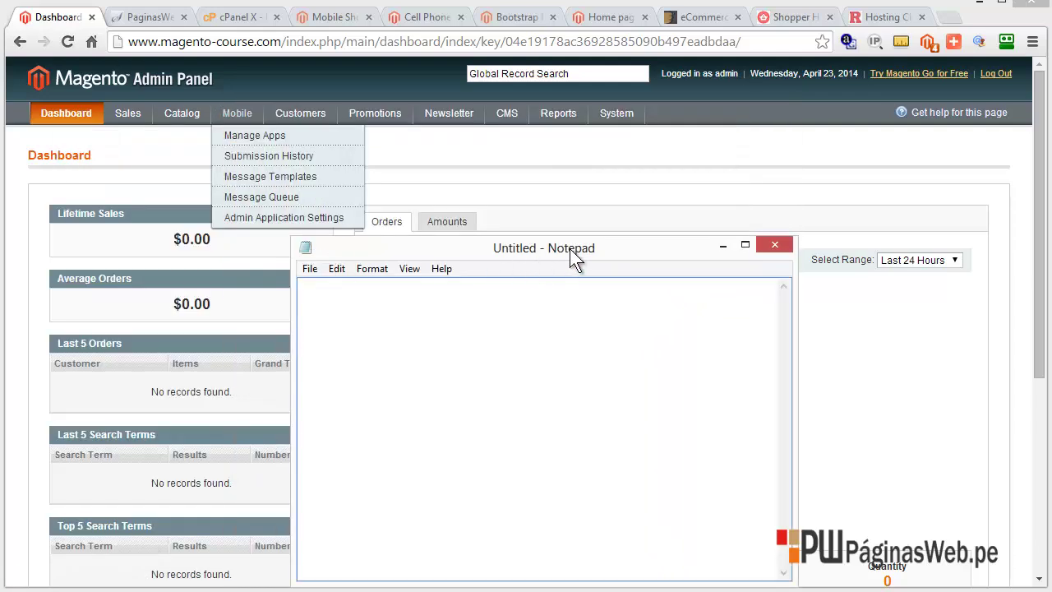
{"action": "left_click", "coordinate": [696, 188]}
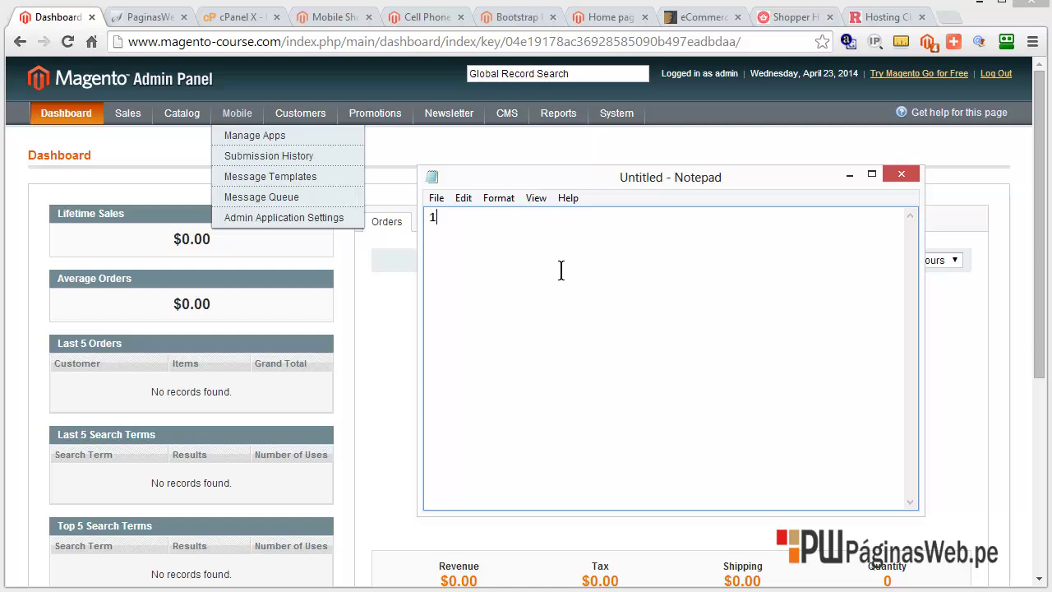
Step: Type the numbered list: personalized magento theme, buy a premium theme, free theme
{"action": "type", "text": "1.- p[er"}
{"action": "type", "text": "personal"}
{"action": "type", "text": "ized mag"}
{"action": "type", "text": "ento"}
{"action": "type", "text": " theme"}
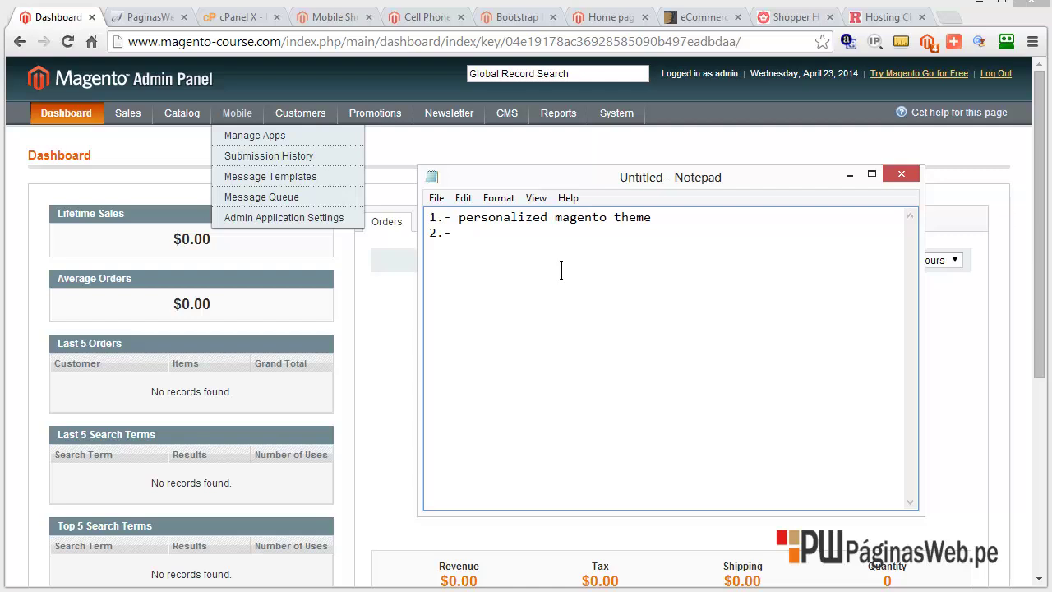
{"action": "type", "text": "buy a premium them"}
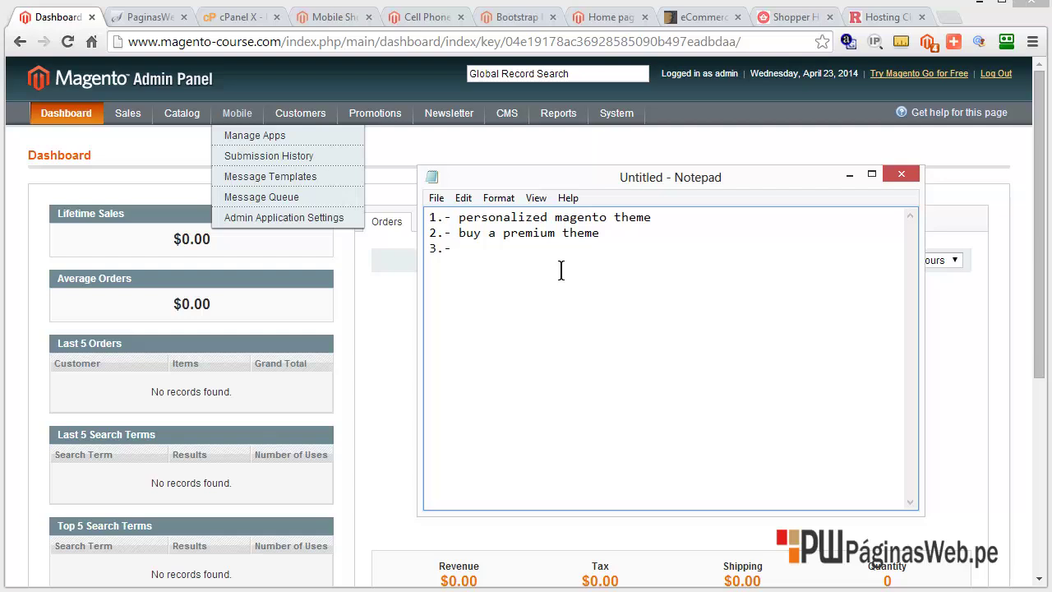
{"action": "type", "text": "ee theme"}
Step: Check the Mobile Shoppe listing's 1.8.1 compatibility, then browse its Cell Phones demo page
{"action": "left_click", "coordinate": [424, 23]}
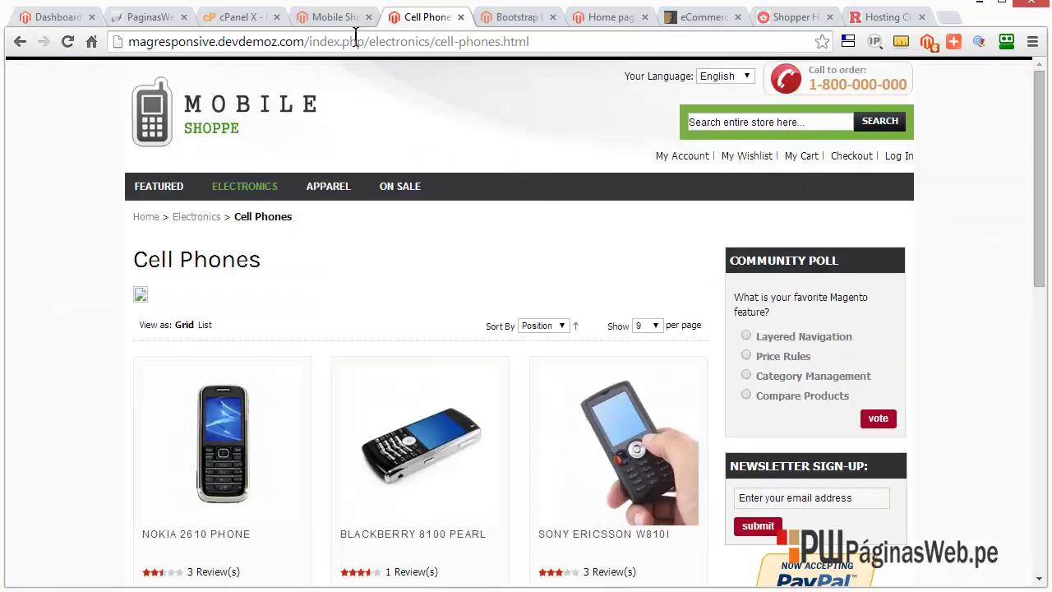
{"action": "left_click", "coordinate": [339, 18]}
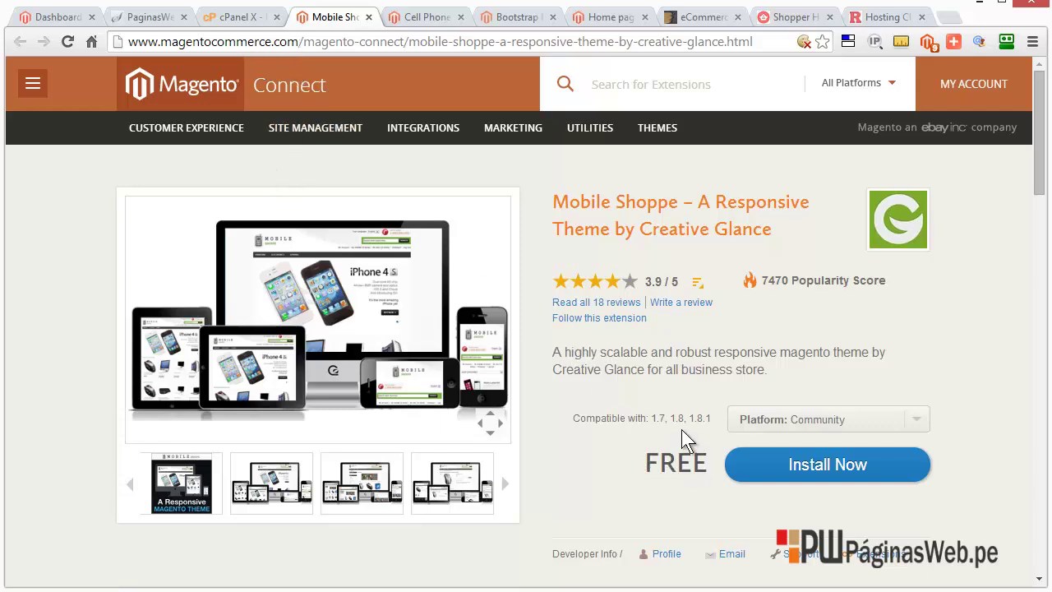
{"action": "left_click_drag", "start_coordinate": [712, 418], "coordinate": [684, 425]}
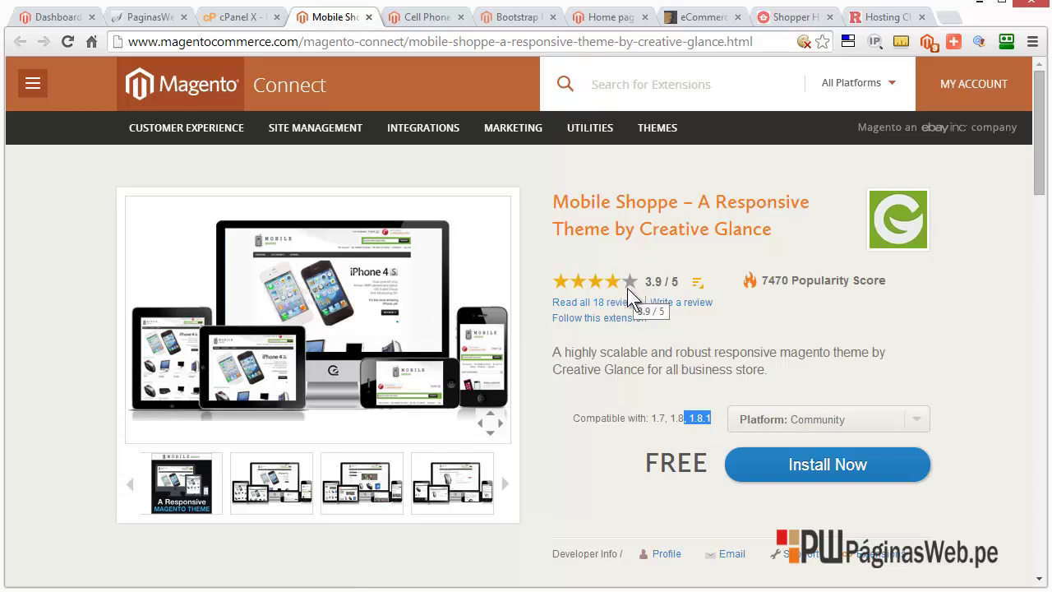
{"action": "left_click", "coordinate": [426, 17]}
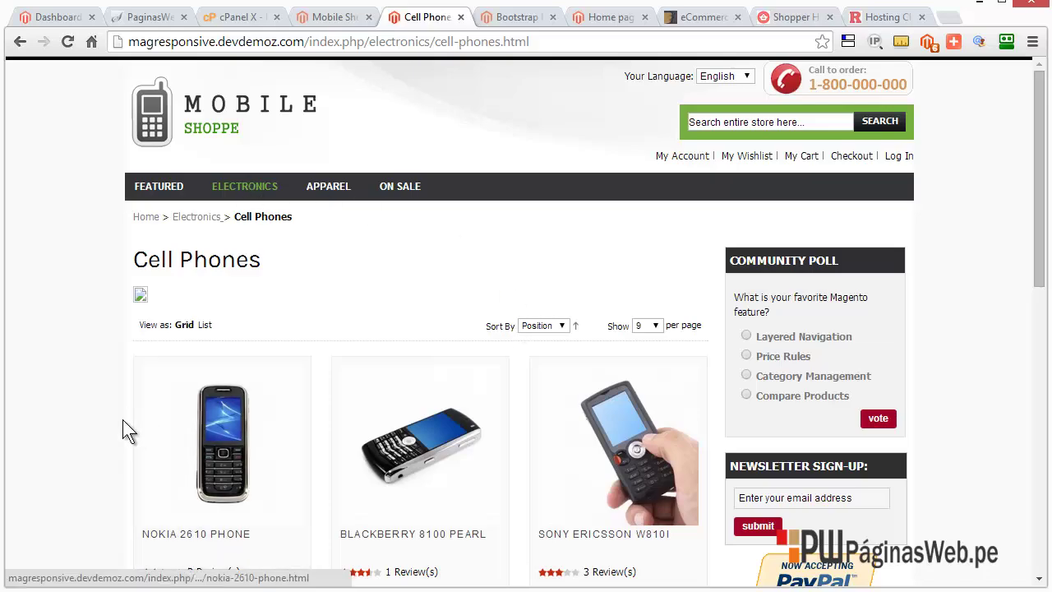
{"action": "scroll", "coordinate": [180, 415], "scroll_direction": "down", "scroll_amount": 7}
{"action": "scroll", "coordinate": [180, 412], "scroll_direction": "up", "scroll_amount": 7}
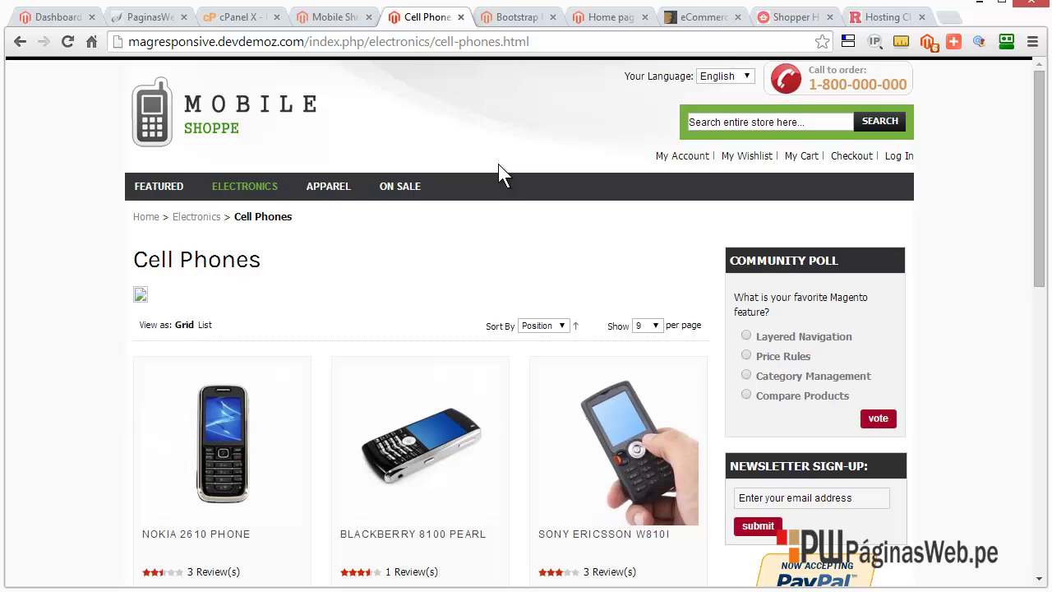
Step: Check the Bootstrap Responsive Theme's $9.99 price on its Magento Connect listing
{"action": "left_click", "coordinate": [515, 18]}
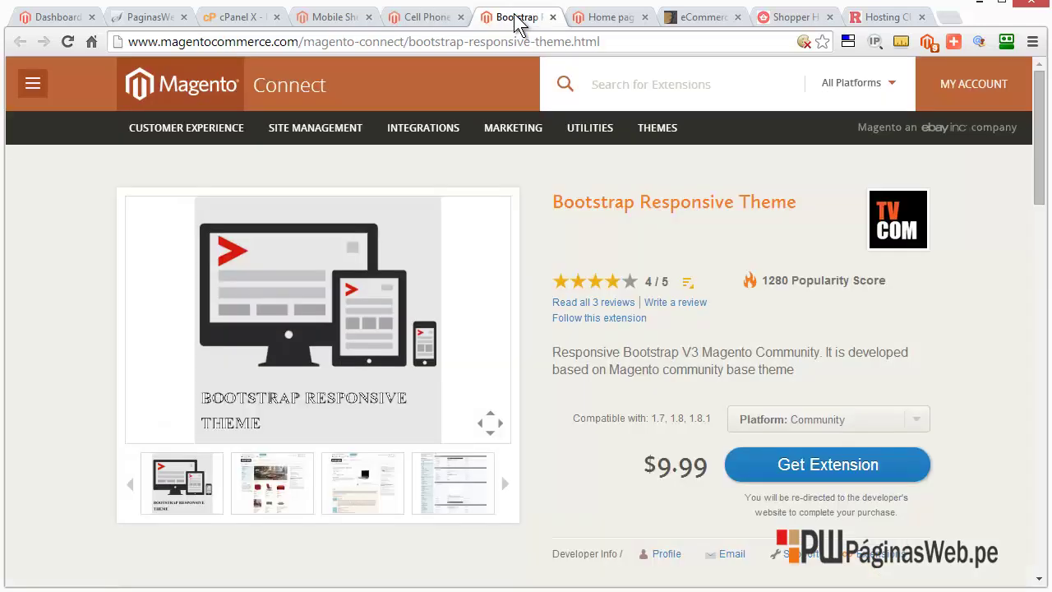
{"action": "left_click_drag", "start_coordinate": [643, 465], "coordinate": [695, 465]}
{"action": "left_click", "coordinate": [695, 465]}
Step: Browse the Bootstrap example store's Categories menu, then view the ThemeForest Shopper theme page
{"action": "left_click", "coordinate": [599, 18]}
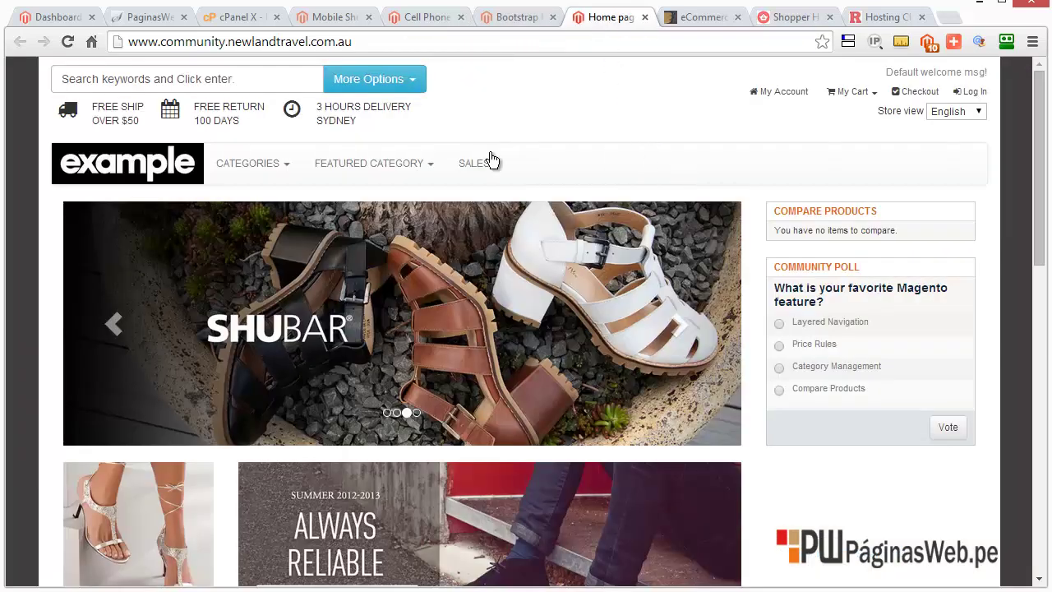
{"action": "left_click", "coordinate": [275, 170]}
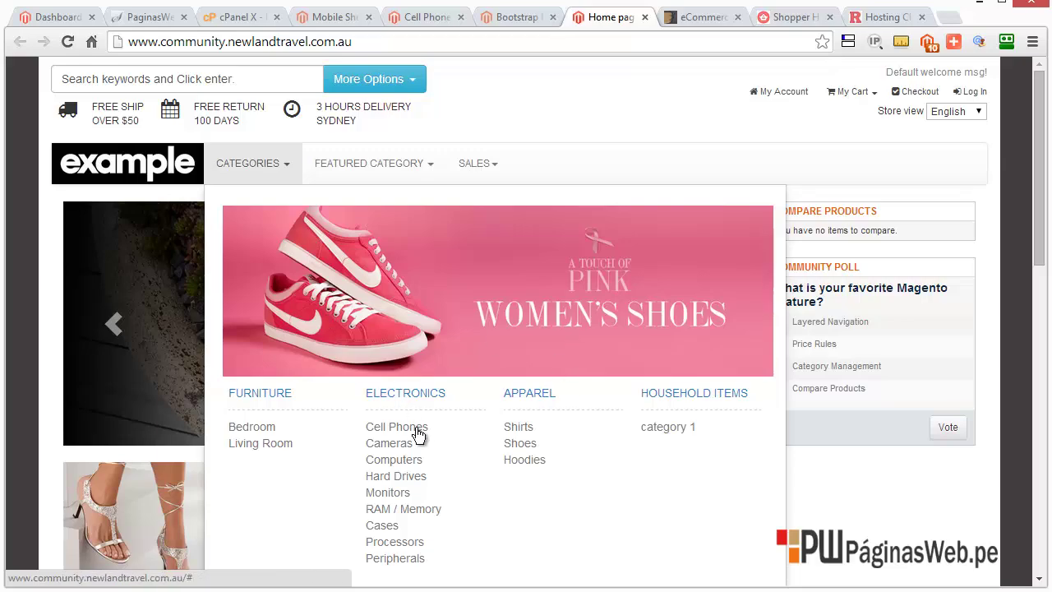
{"action": "left_click", "coordinate": [285, 169]}
{"action": "scroll", "coordinate": [622, 511], "scroll_direction": "down", "scroll_amount": 1}
{"action": "scroll", "coordinate": [623, 498], "scroll_direction": "down", "scroll_amount": 6}
{"action": "scroll", "coordinate": [623, 497], "scroll_direction": "up", "scroll_amount": 7}
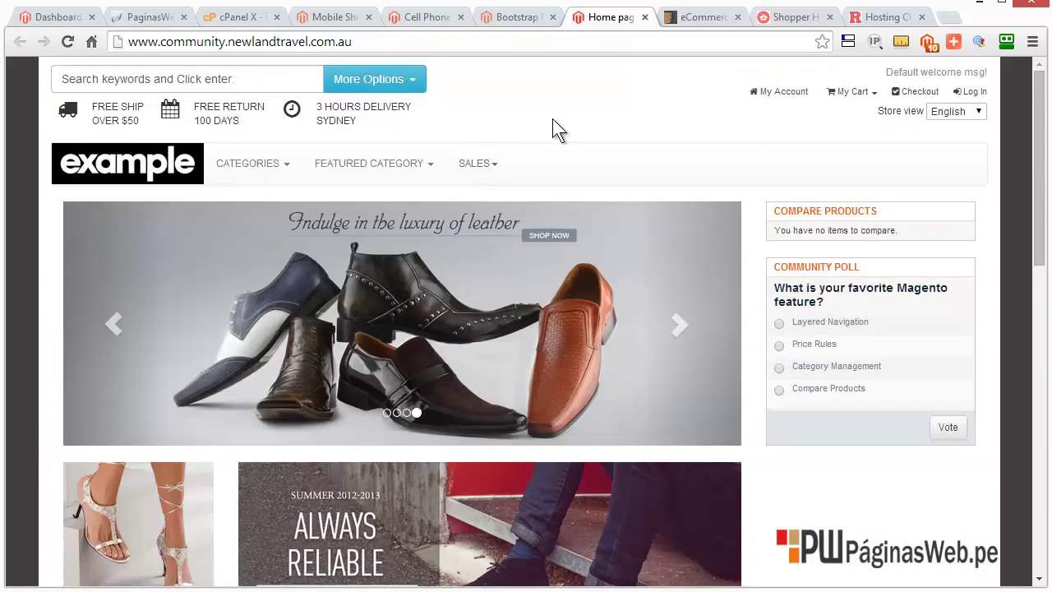
{"action": "left_click", "coordinate": [703, 18]}
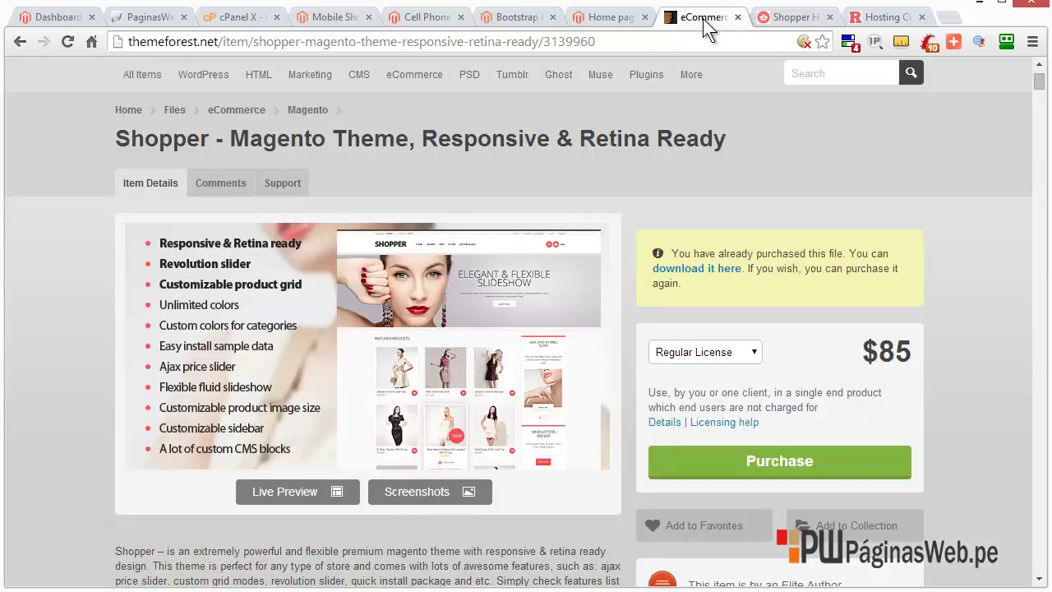
Step: Scroll through the Shopper theme's ThemeForest page
{"action": "scroll", "coordinate": [625, 246], "scroll_direction": "up", "scroll_amount": 1}
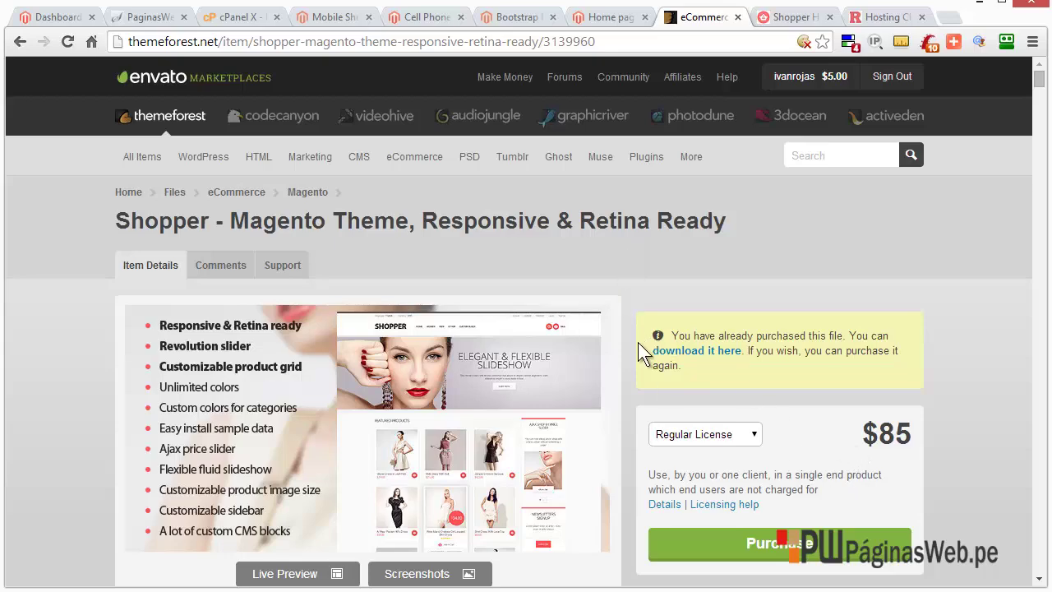
{"action": "scroll", "coordinate": [629, 385], "scroll_direction": "down", "scroll_amount": 8}
{"action": "scroll", "coordinate": [629, 386], "scroll_direction": "up", "scroll_amount": 7}
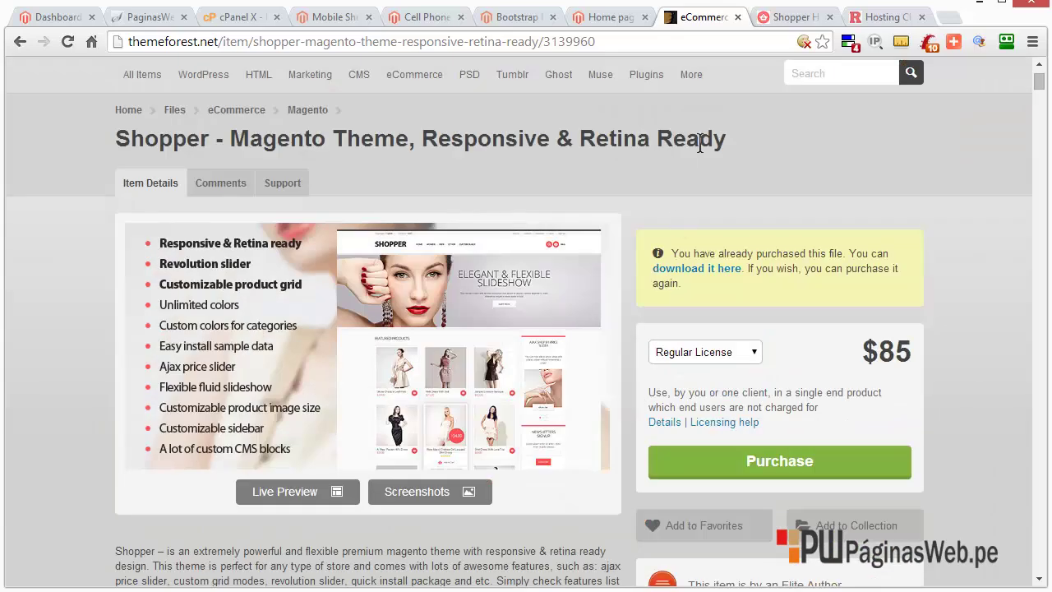
Step: Explore the Shopper theme live demo and its menus
{"action": "left_click", "coordinate": [794, 16]}
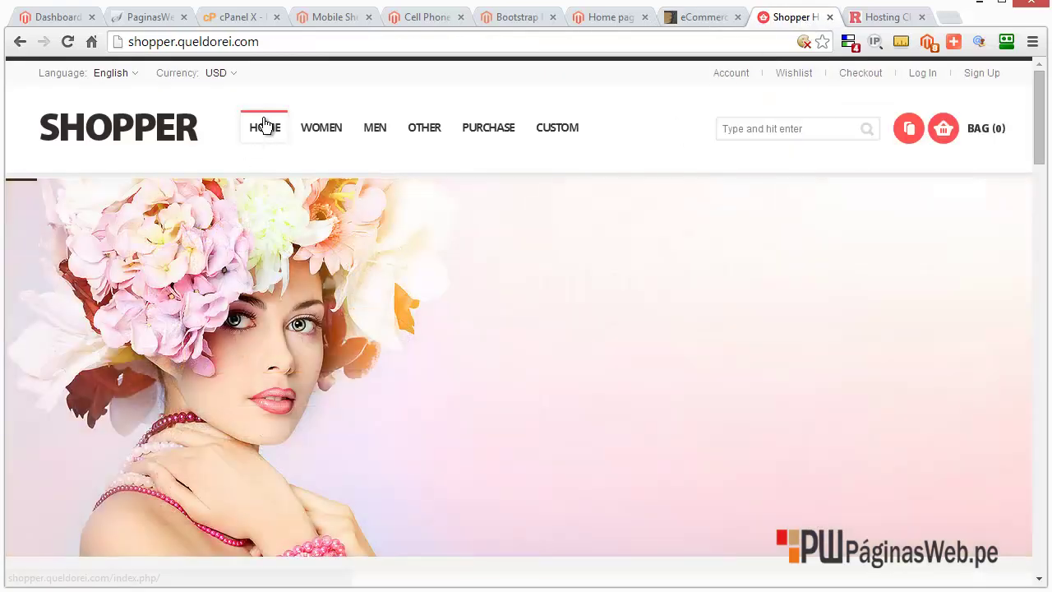
{"action": "mouse_move", "coordinate": [567, 133]}
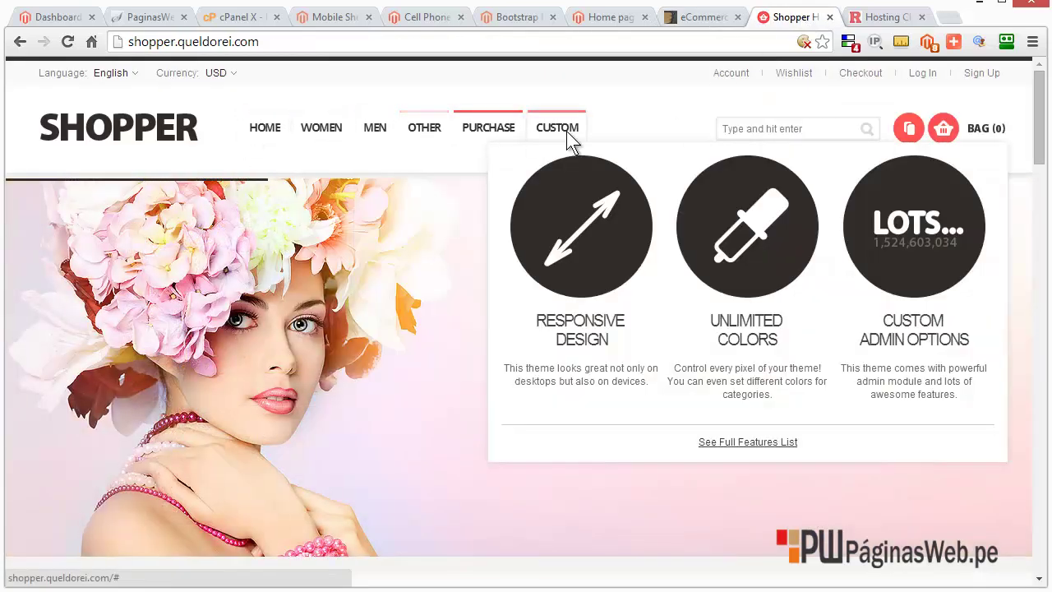
{"action": "scroll", "coordinate": [567, 239], "scroll_direction": "down", "scroll_amount": 6}
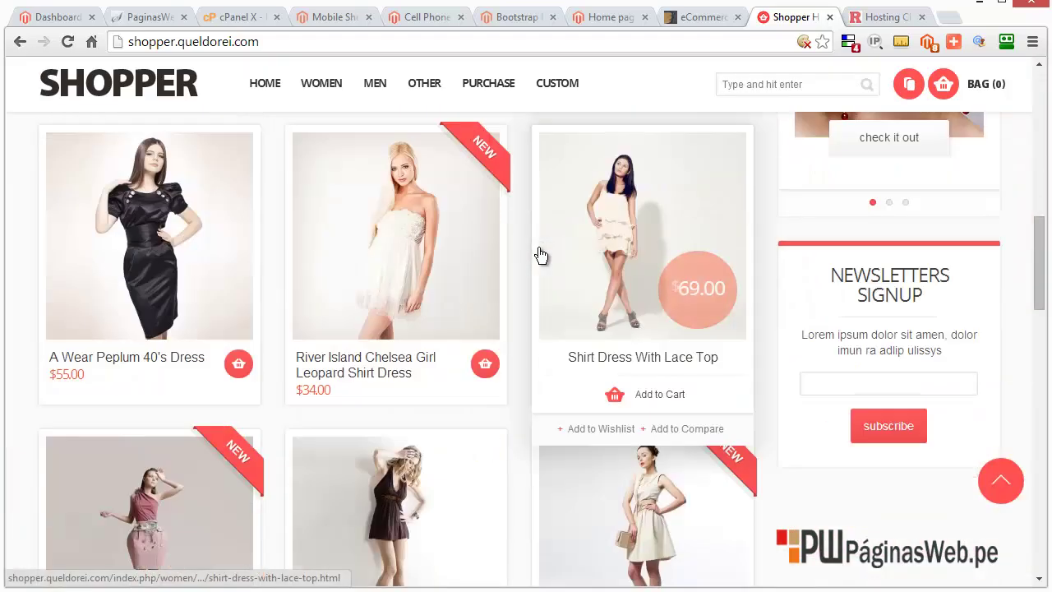
{"action": "scroll", "coordinate": [528, 266], "scroll_direction": "up", "scroll_amount": 7}
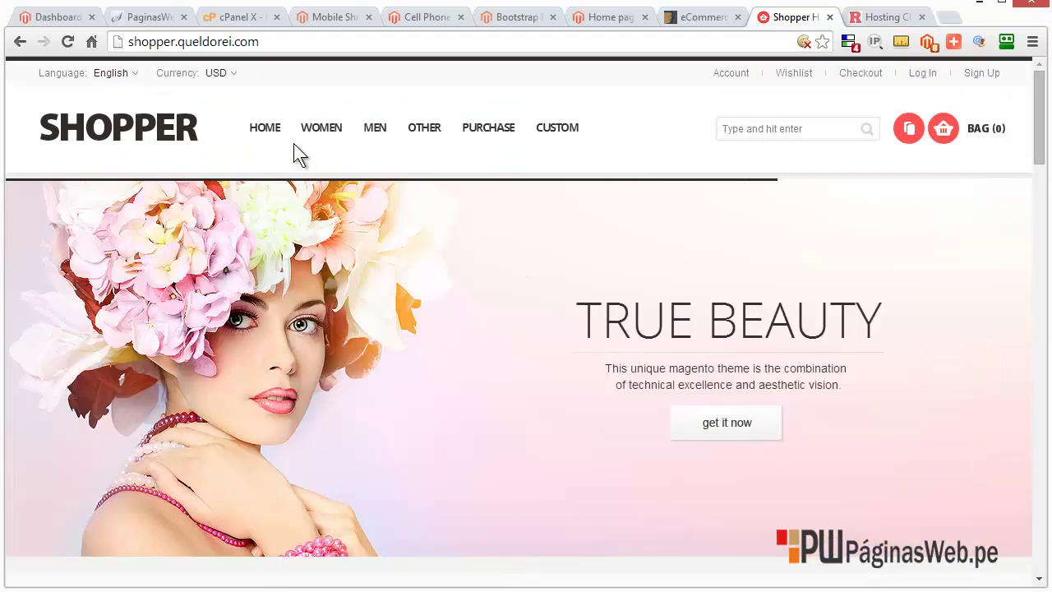
{"action": "mouse_move", "coordinate": [333, 147]}
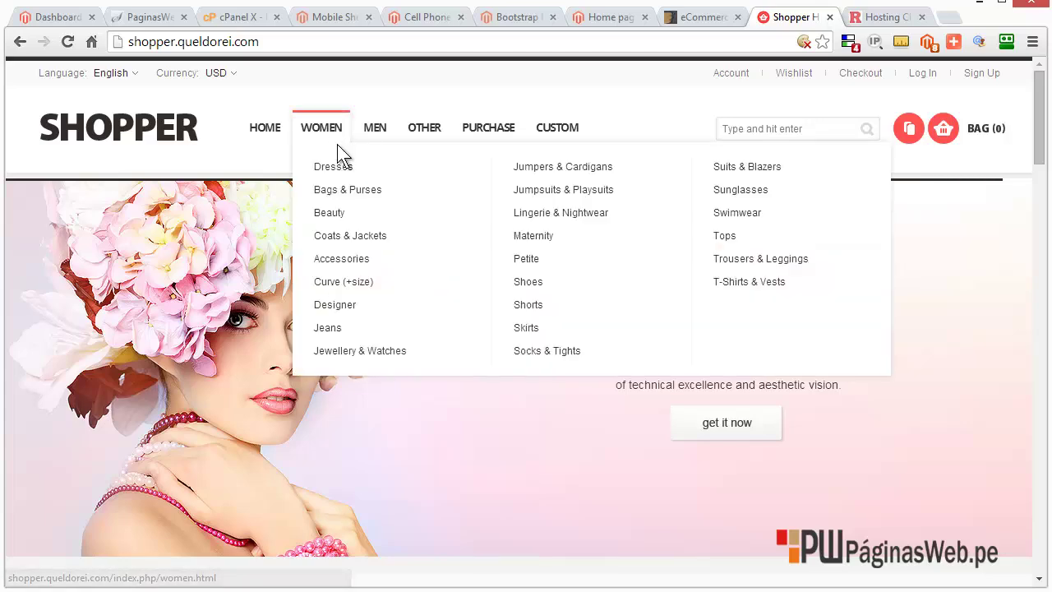
{"action": "mouse_move", "coordinate": [332, 191]}
{"action": "mouse_move", "coordinate": [371, 267]}
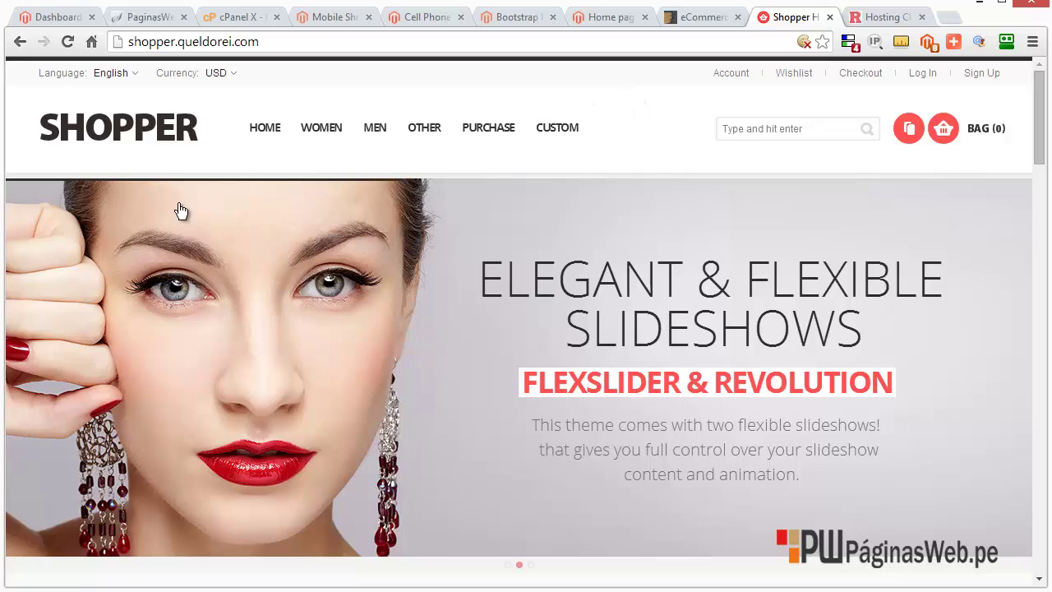
Step: View the hosting site built on Shopper, then return to the Magento admin Dashboard
{"action": "left_click", "coordinate": [882, 18]}
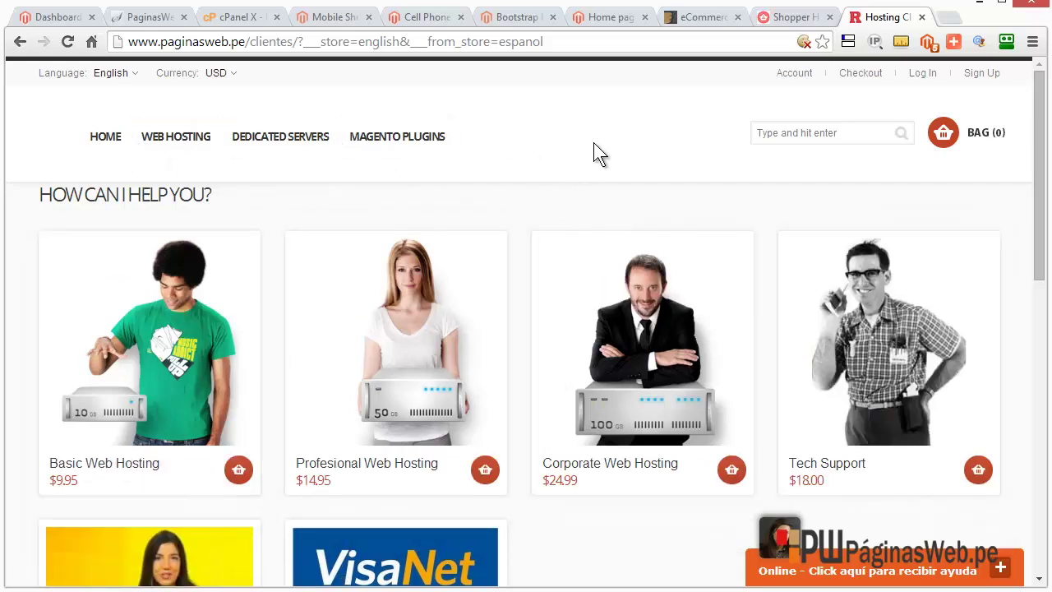
{"action": "left_click", "coordinate": [793, 20]}
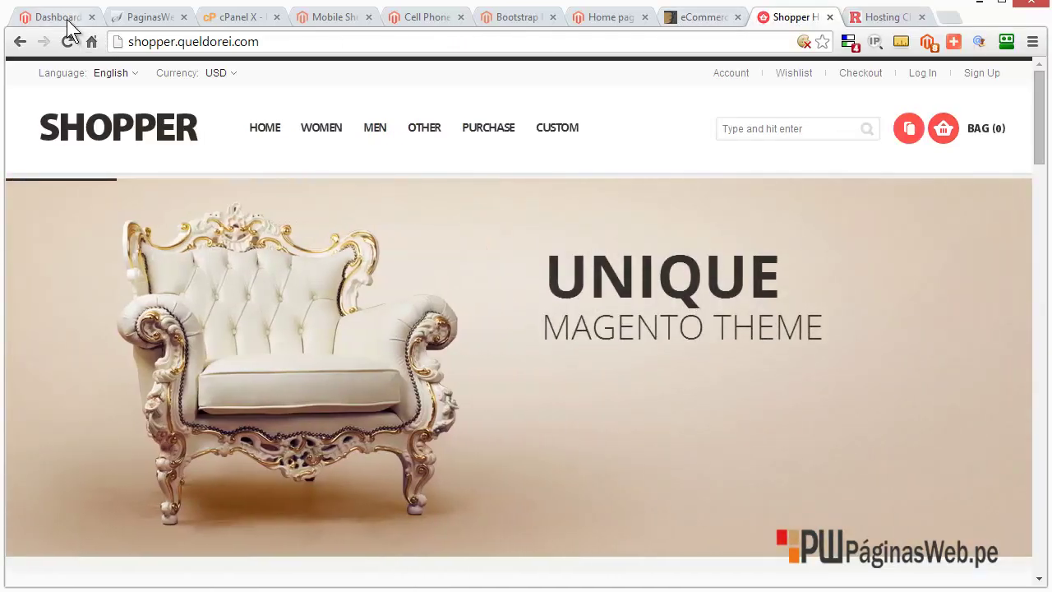
{"action": "left_click", "coordinate": [64, 17]}
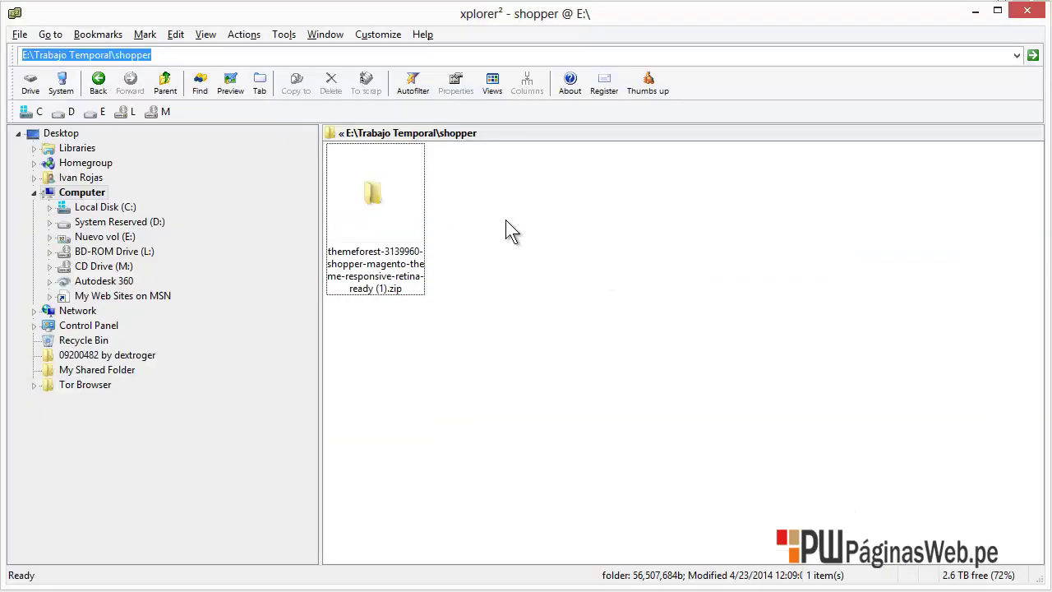
Step: Extract the downloaded Shopper theme zip into the shopper folder
{"action": "right_click", "coordinate": [413, 221]}
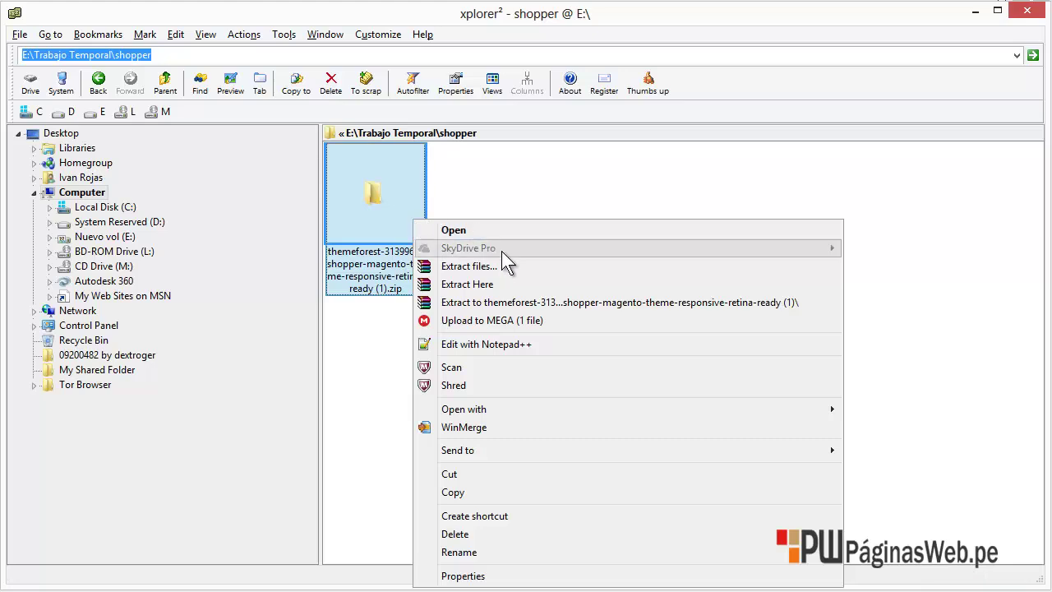
{"action": "left_click", "coordinate": [524, 284]}
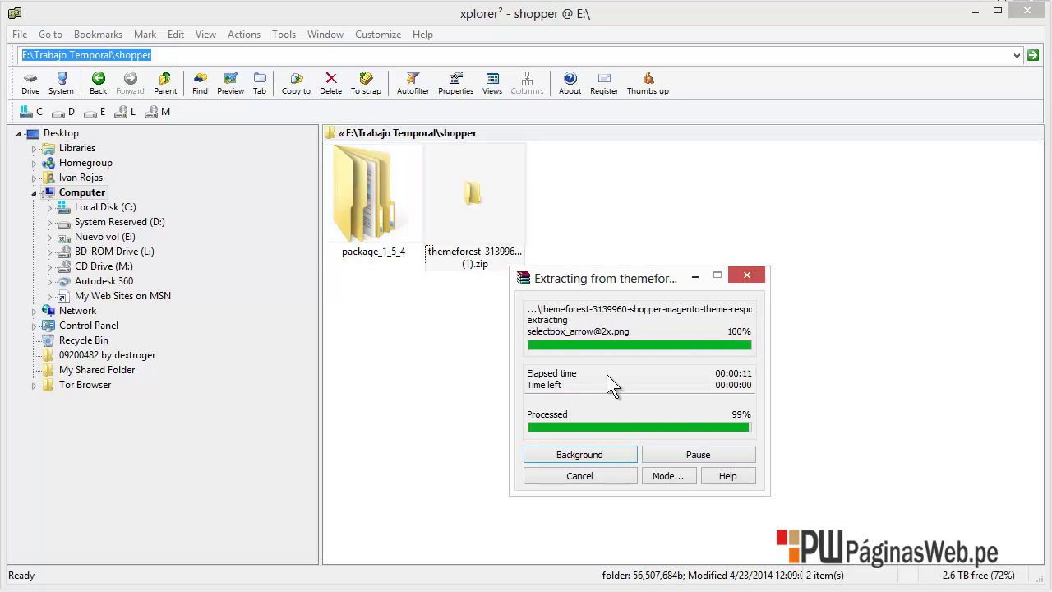
{"action": "left_click", "coordinate": [746, 275]}
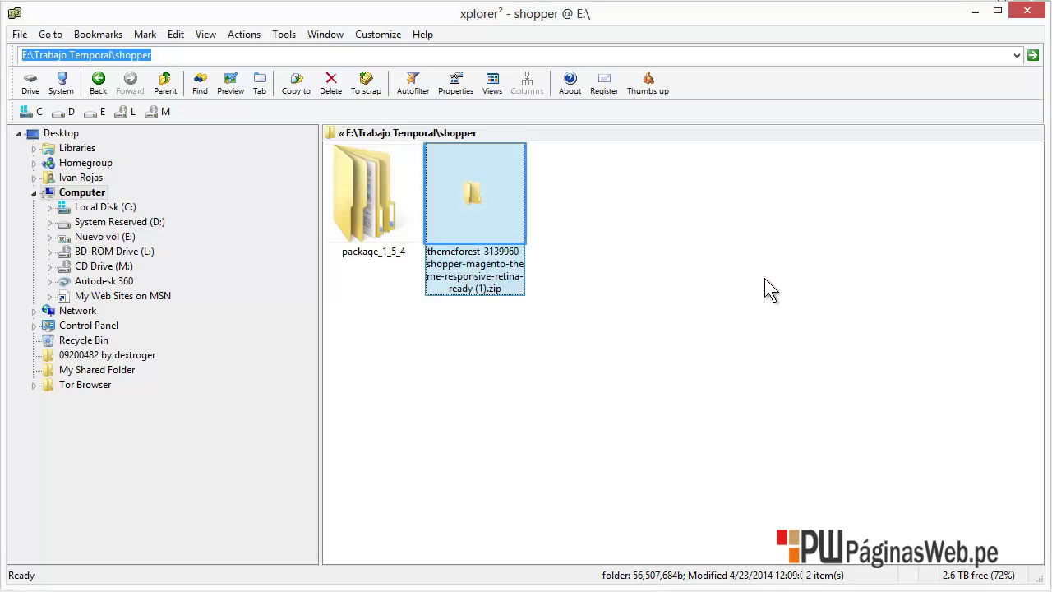
Step: Open package_1_5_4 in Details view, enter the Theme folder and select all nine items
{"action": "double_click", "coordinate": [385, 231]}
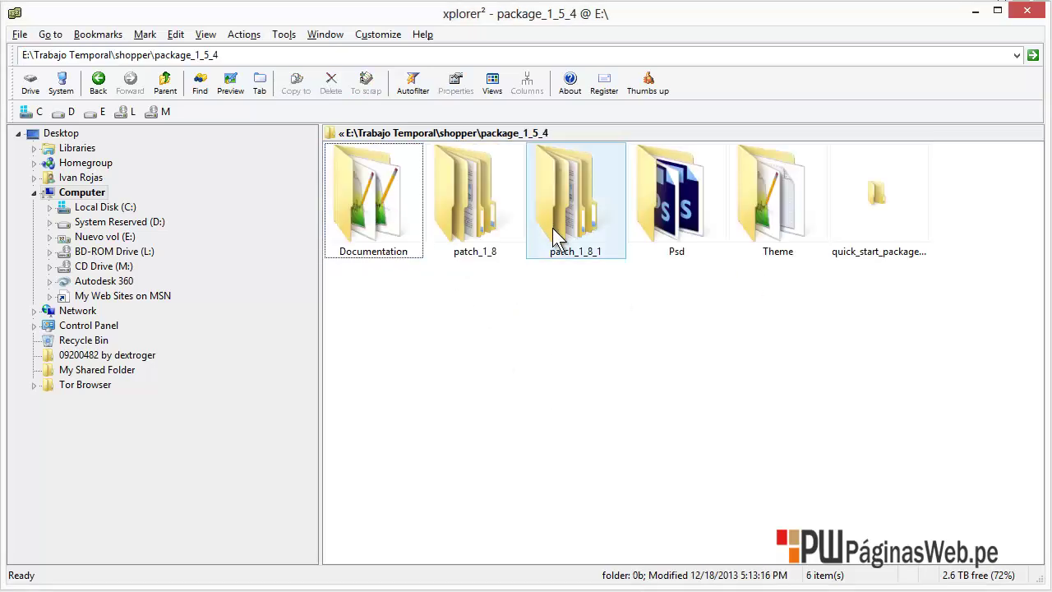
{"action": "left_click", "coordinate": [503, 86]}
{"action": "left_click", "coordinate": [573, 148]}
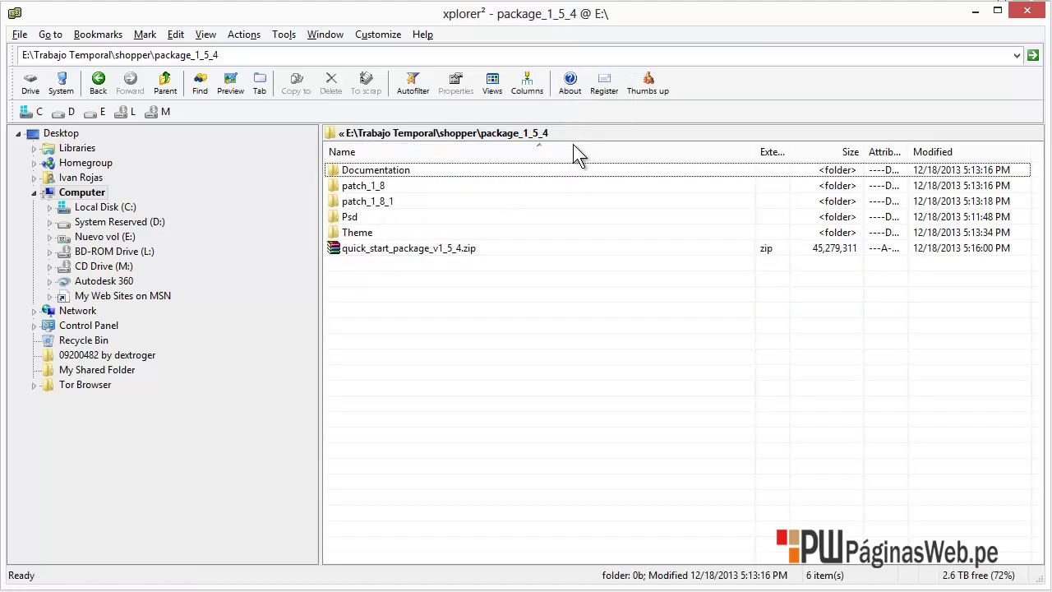
{"action": "double_click", "coordinate": [396, 232]}
{"action": "left_click", "coordinate": [365, 167]}
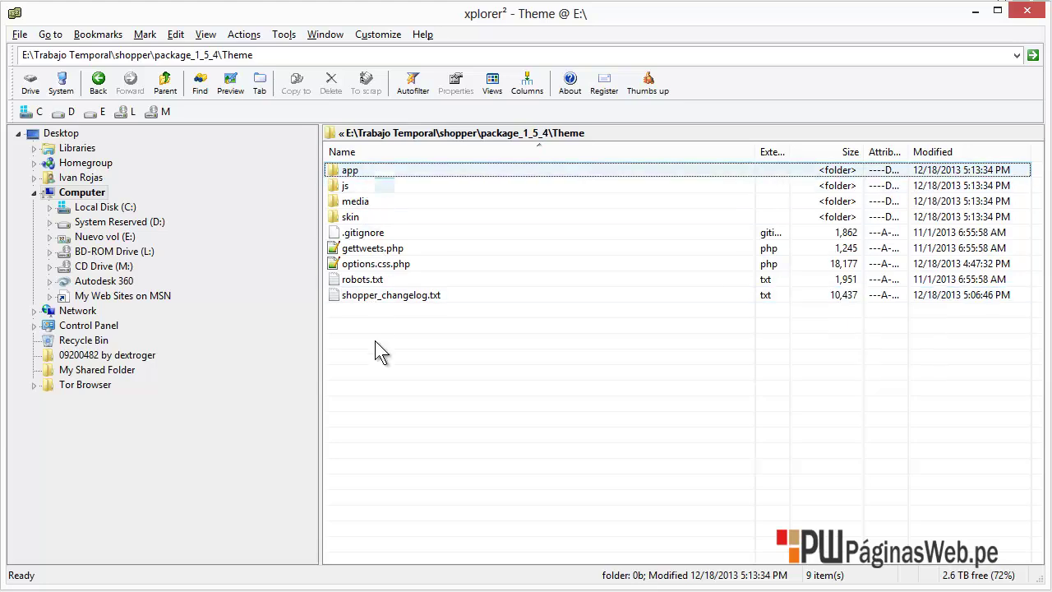
{"action": "left_click_drag", "start_coordinate": [413, 345], "coordinate": [349, 197]}
Step: Archive the selected Theme items in ZIP format as Theme.zip and select the new file
{"action": "right_click", "coordinate": [377, 235]}
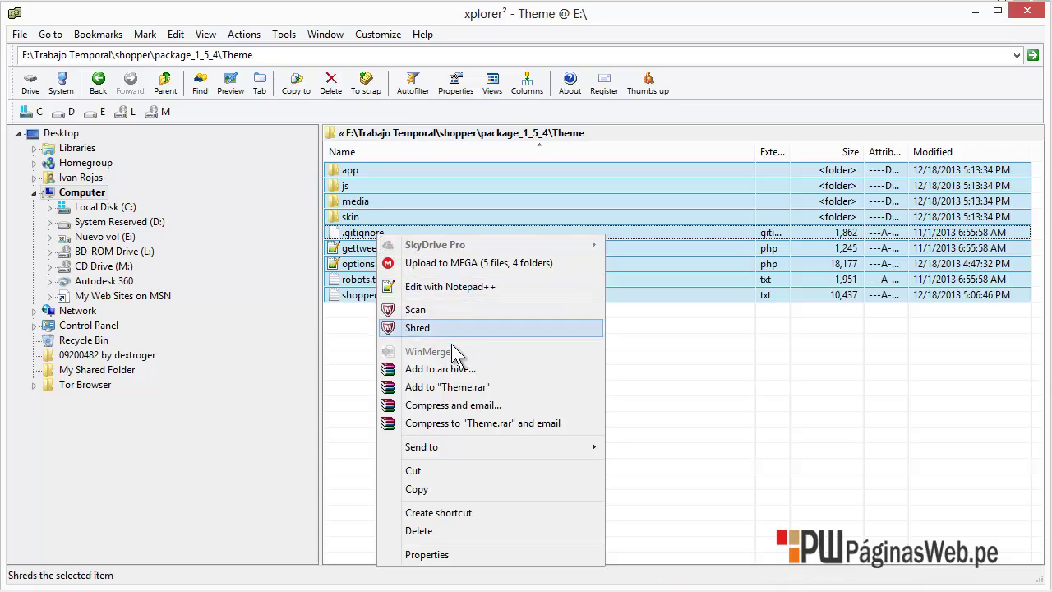
{"action": "left_click", "coordinate": [460, 369]}
{"action": "left_click", "coordinate": [578, 369]}
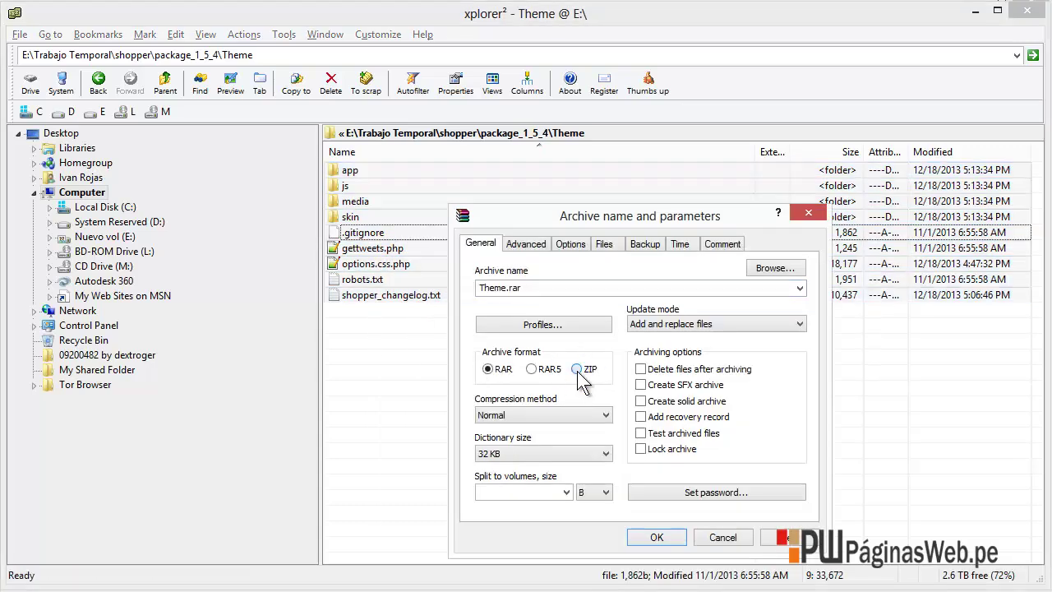
{"action": "left_click", "coordinate": [662, 536]}
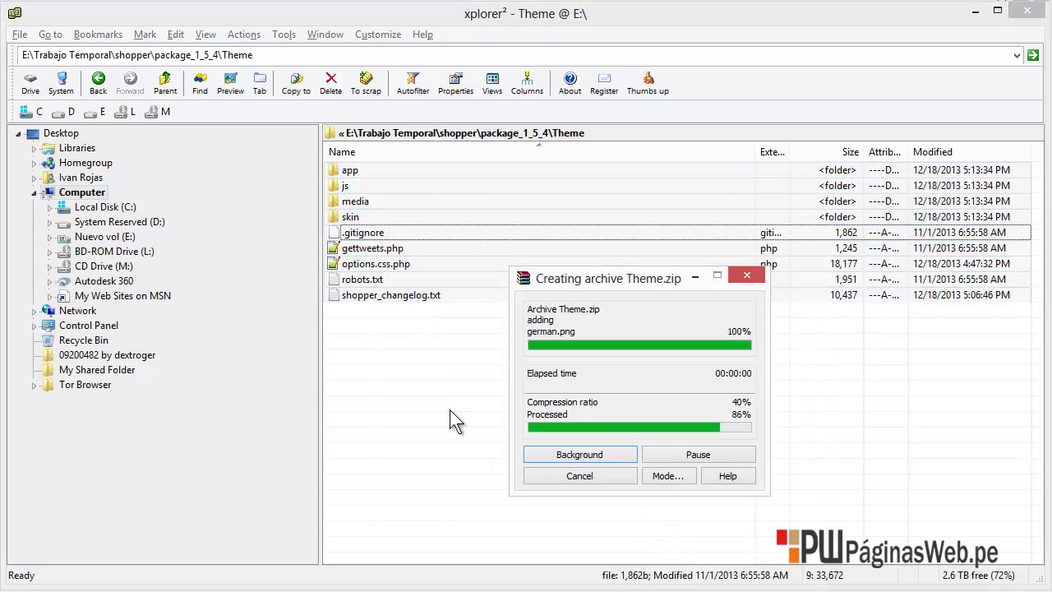
{"action": "left_click", "coordinate": [405, 312]}
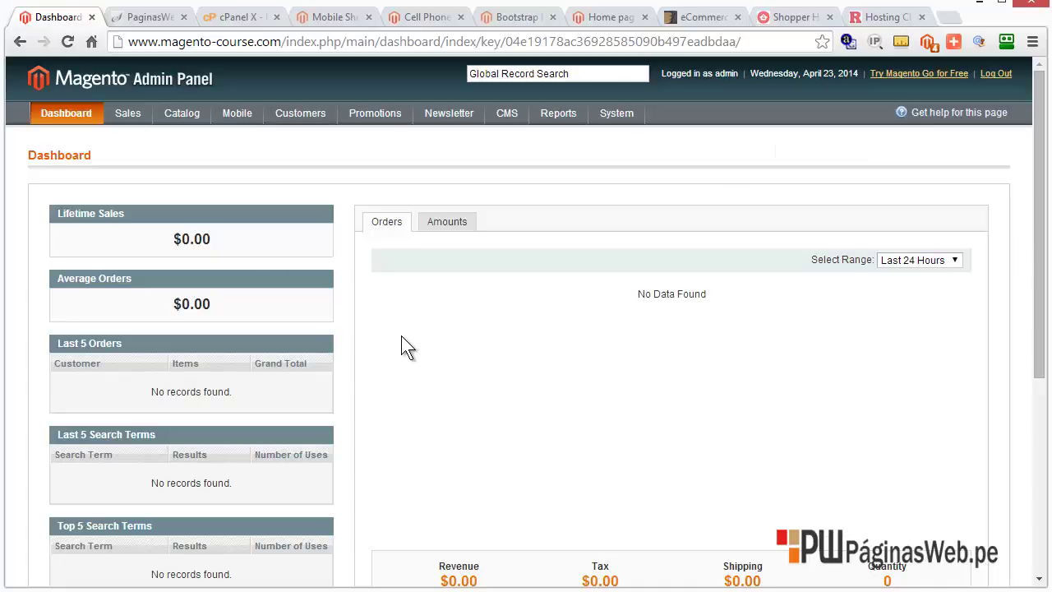
Step: From the cPanel home page, launch File Manager and browse the public_html folder
{"action": "left_click", "coordinate": [160, 23]}
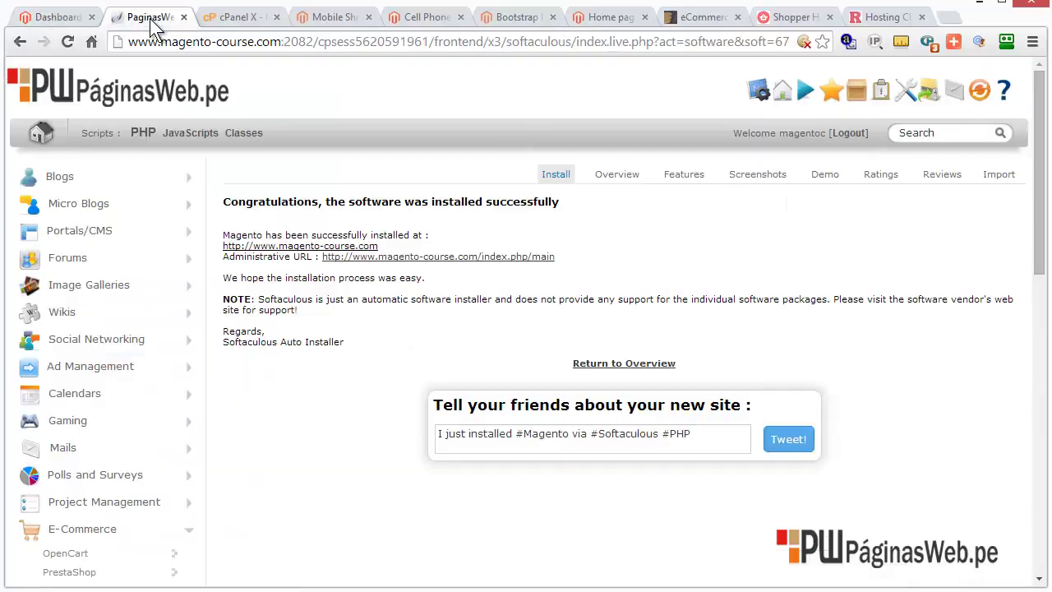
{"action": "left_click", "coordinate": [218, 24]}
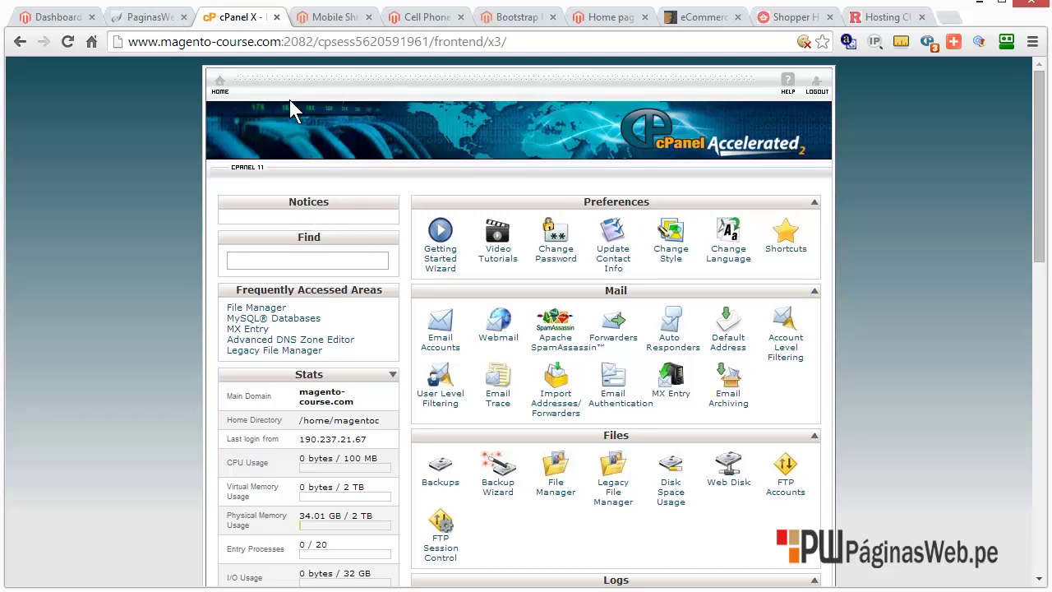
{"action": "left_click_drag", "start_coordinate": [282, 42], "coordinate": [128, 42]}
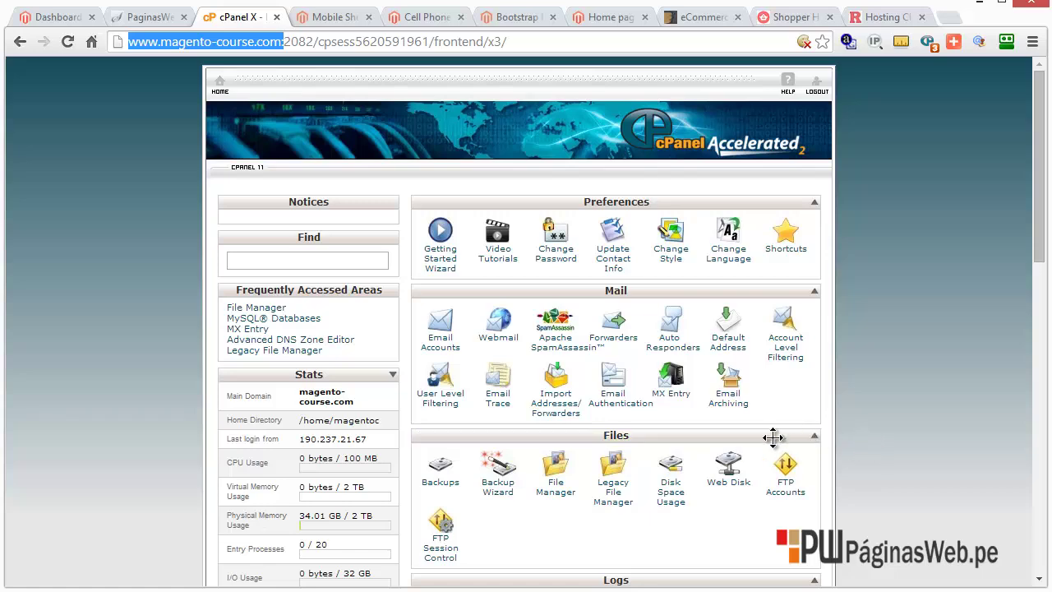
{"action": "left_click", "coordinate": [555, 492]}
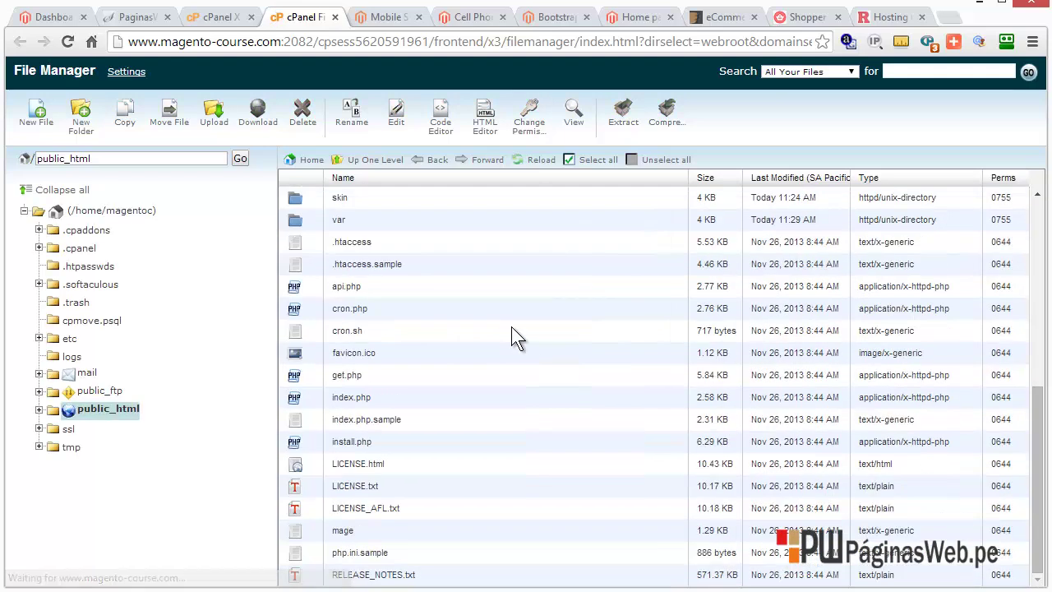
{"action": "left_click", "coordinate": [39, 410]}
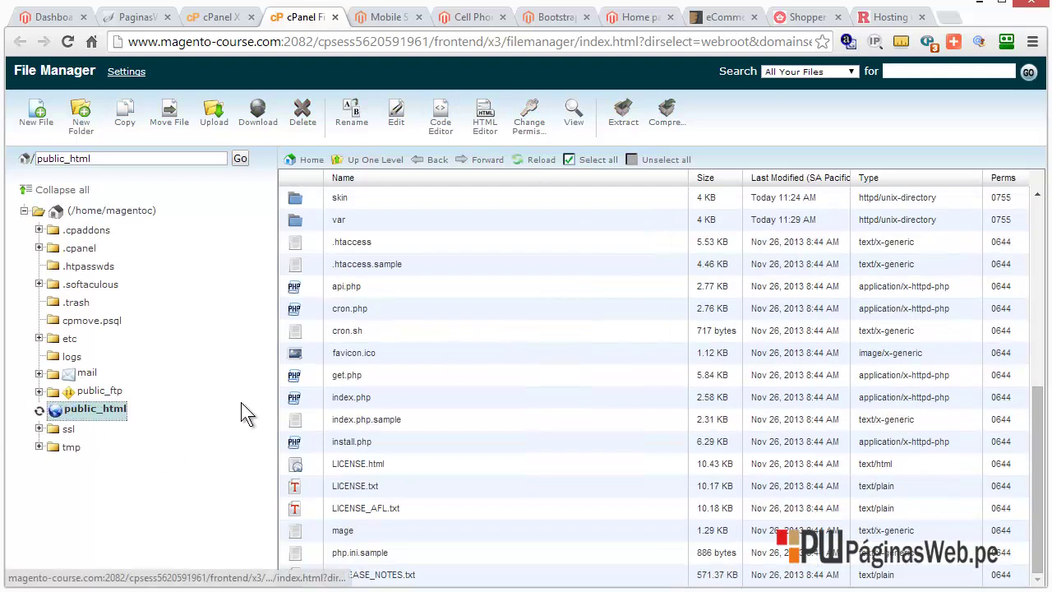
{"action": "scroll", "coordinate": [368, 396], "scroll_direction": "up", "scroll_amount": 10}
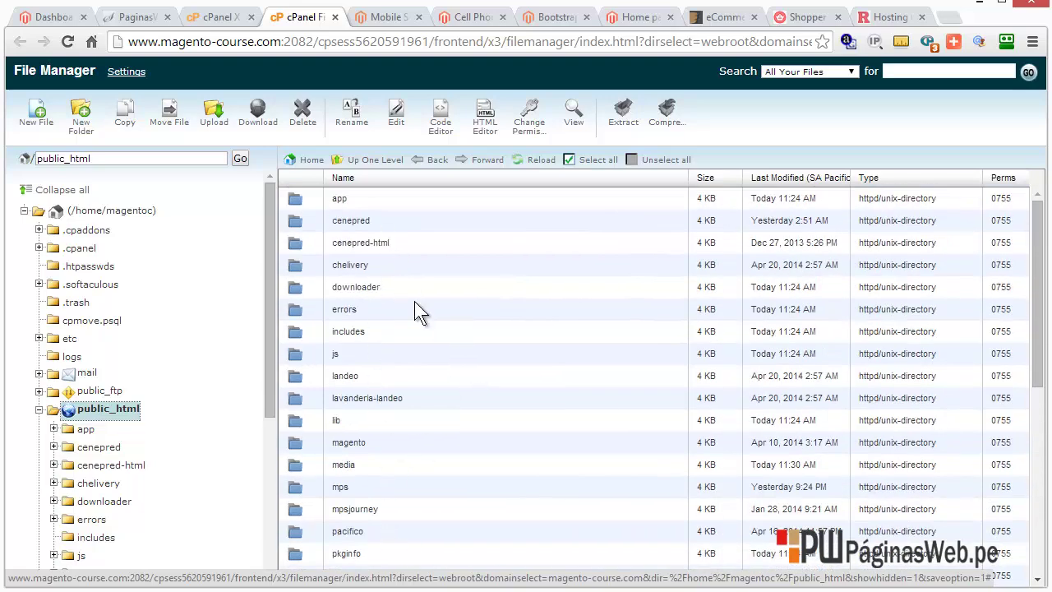
{"action": "left_click_drag", "start_coordinate": [1035, 284], "coordinate": [1033, 354]}
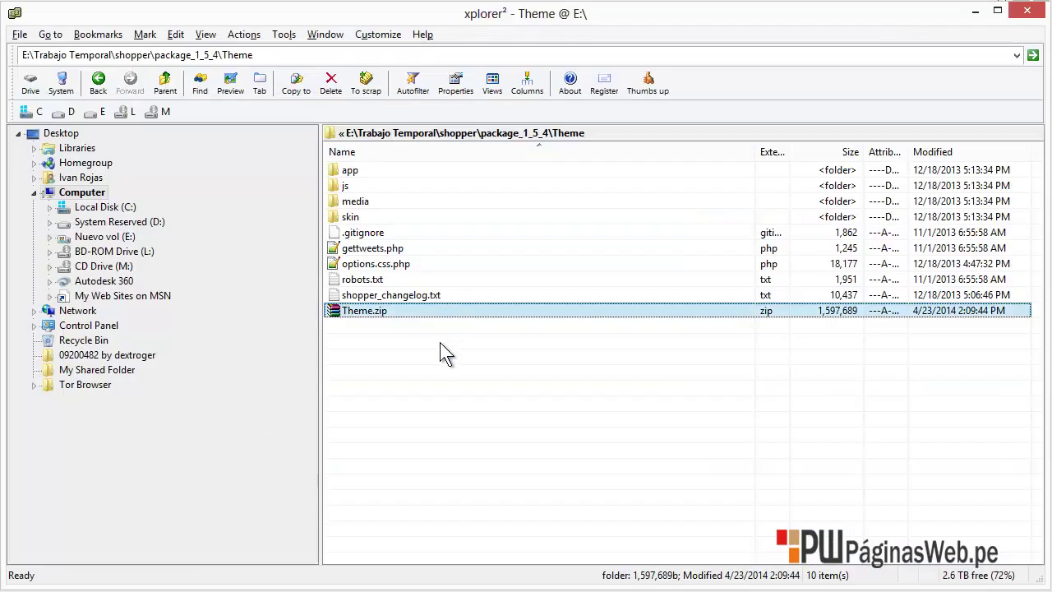
{"action": "left_click", "coordinate": [388, 172]}
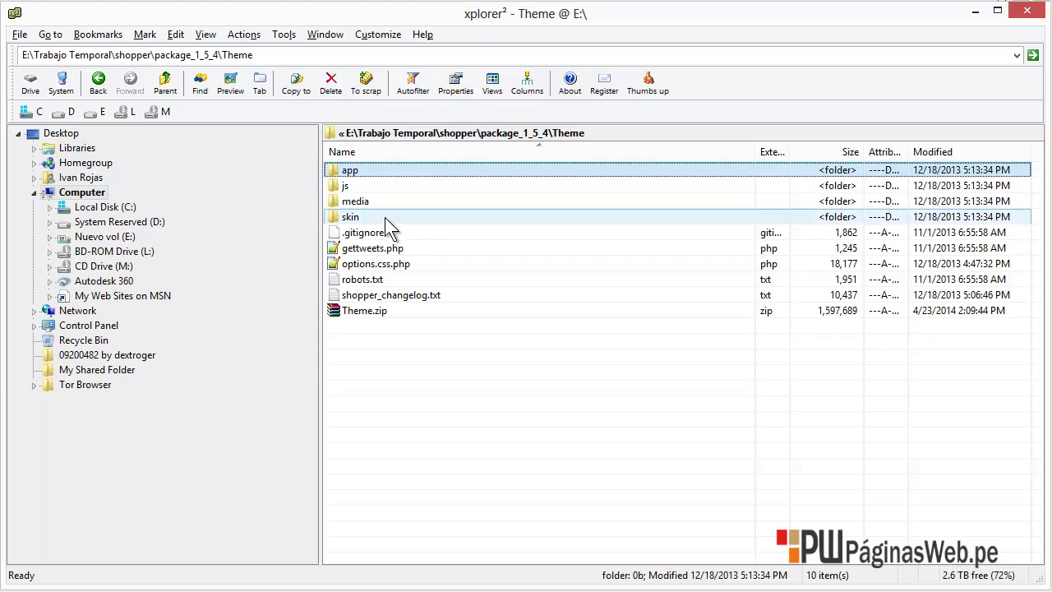
{"action": "left_click", "coordinate": [383, 218]}
{"action": "left_click", "coordinate": [389, 203]}
{"action": "left_click", "coordinate": [390, 189]}
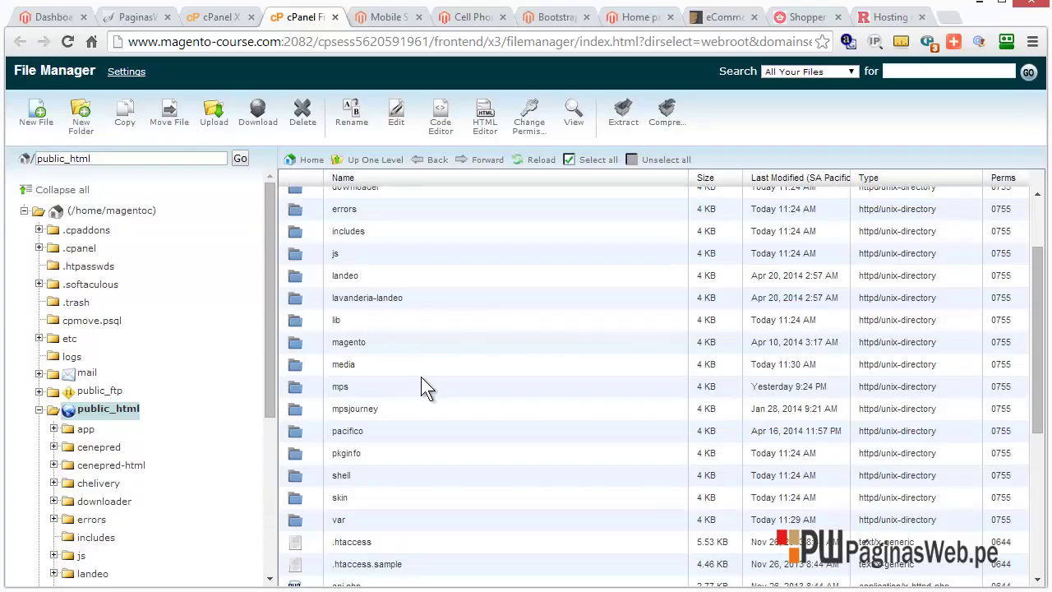
{"action": "left_click", "coordinate": [420, 386]}
{"action": "scroll", "coordinate": [420, 382], "scroll_direction": "up", "scroll_amount": 2}
{"action": "scroll", "coordinate": [386, 391], "scroll_direction": "down", "scroll_amount": 5}
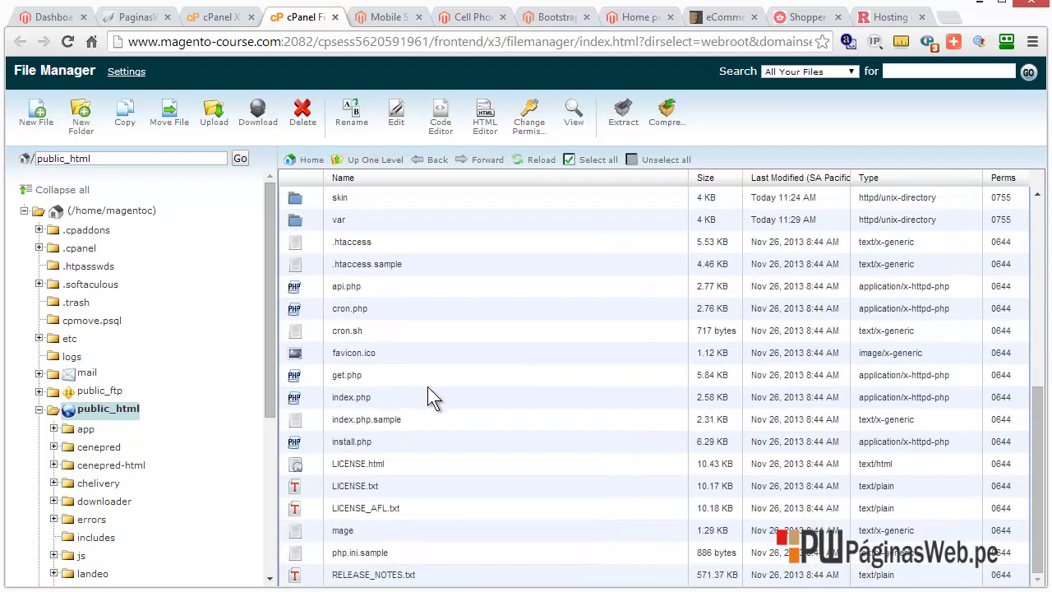
Step: Upload Theme.zip from the local Theme folder to public_html and return to the listing
{"action": "scroll", "coordinate": [428, 396], "scroll_direction": "up", "scroll_amount": 5}
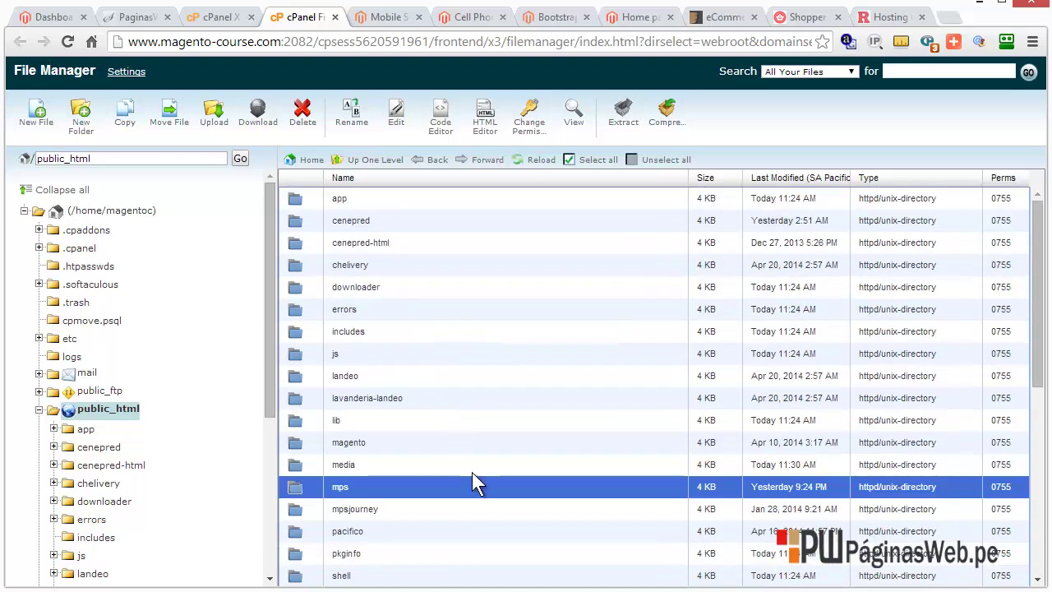
{"action": "left_click", "coordinate": [483, 443]}
{"action": "scroll", "coordinate": [489, 422], "scroll_direction": "down", "scroll_amount": 5}
{"action": "scroll", "coordinate": [489, 422], "scroll_direction": "up", "scroll_amount": 5}
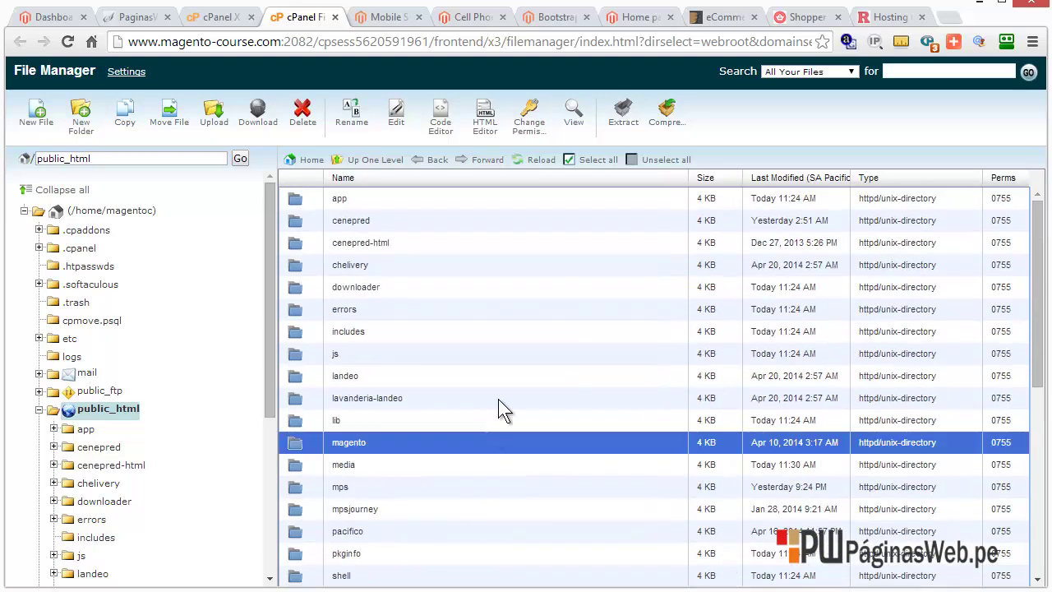
{"action": "left_click", "coordinate": [214, 125]}
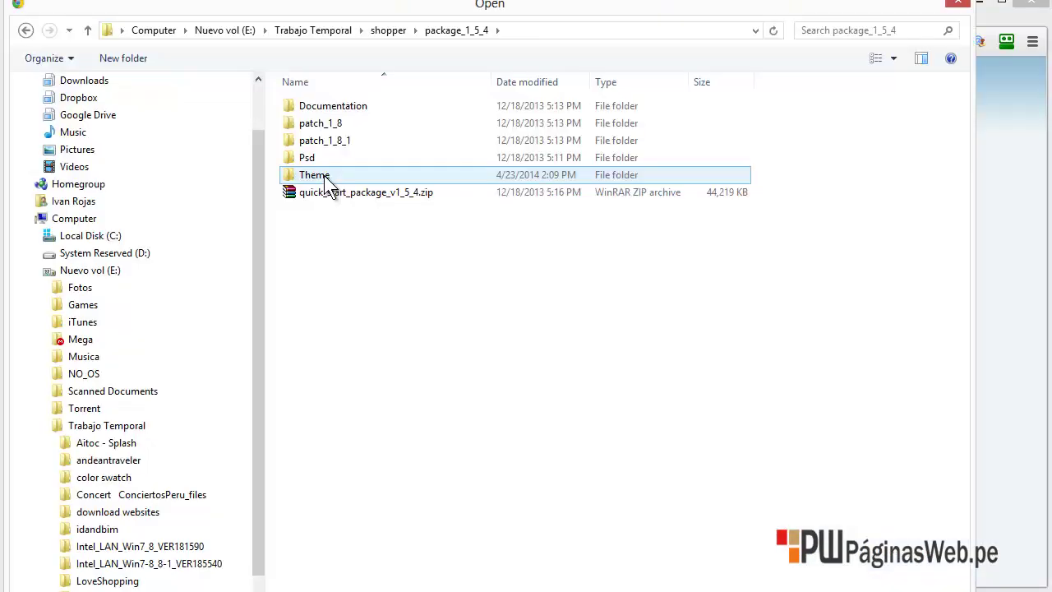
{"action": "double_click", "coordinate": [325, 175]}
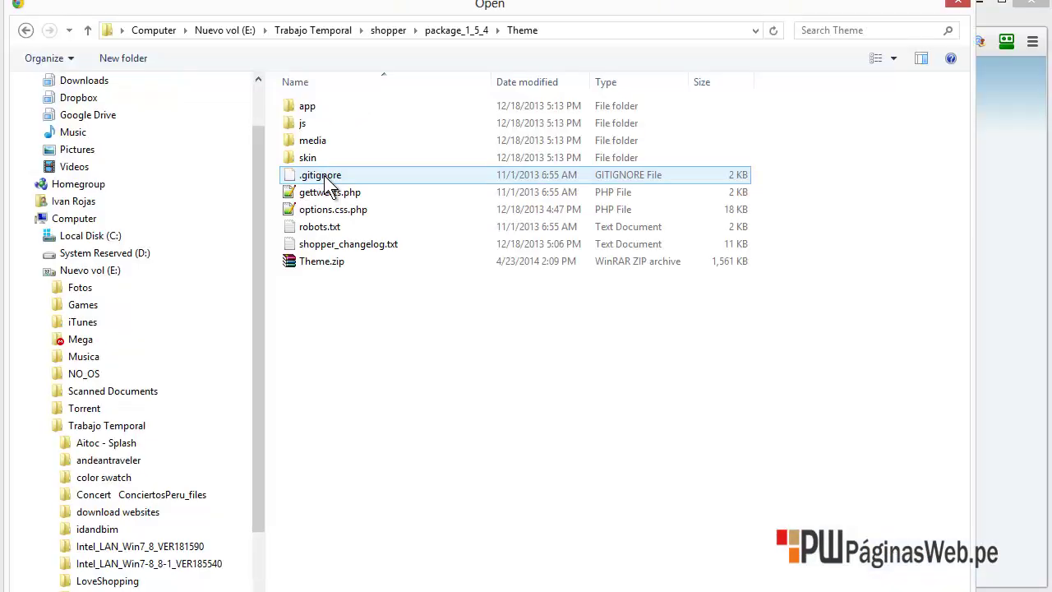
{"action": "left_click", "coordinate": [328, 264]}
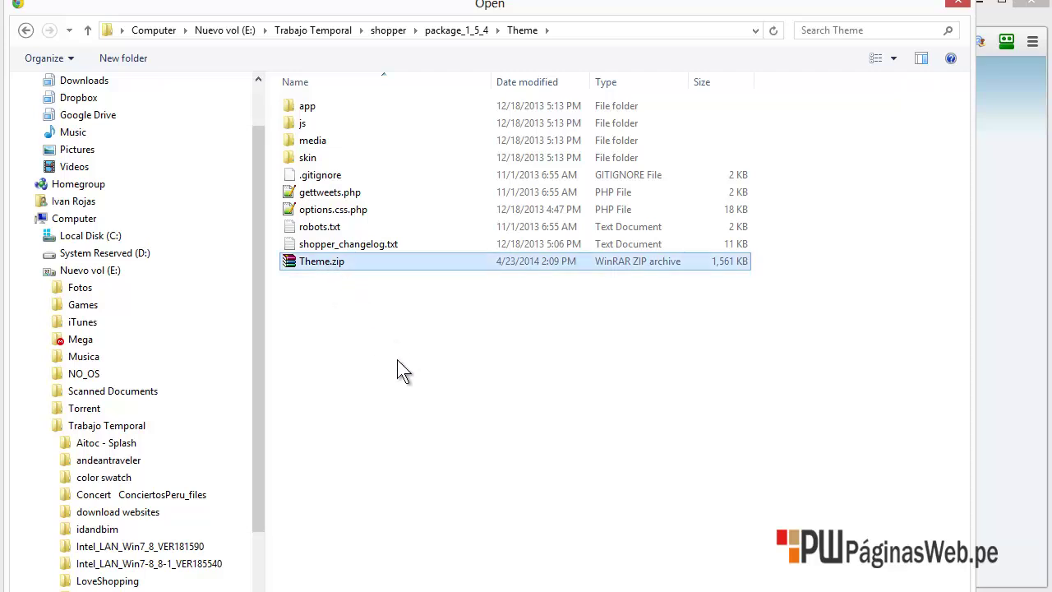
{"action": "double_click", "coordinate": [354, 260]}
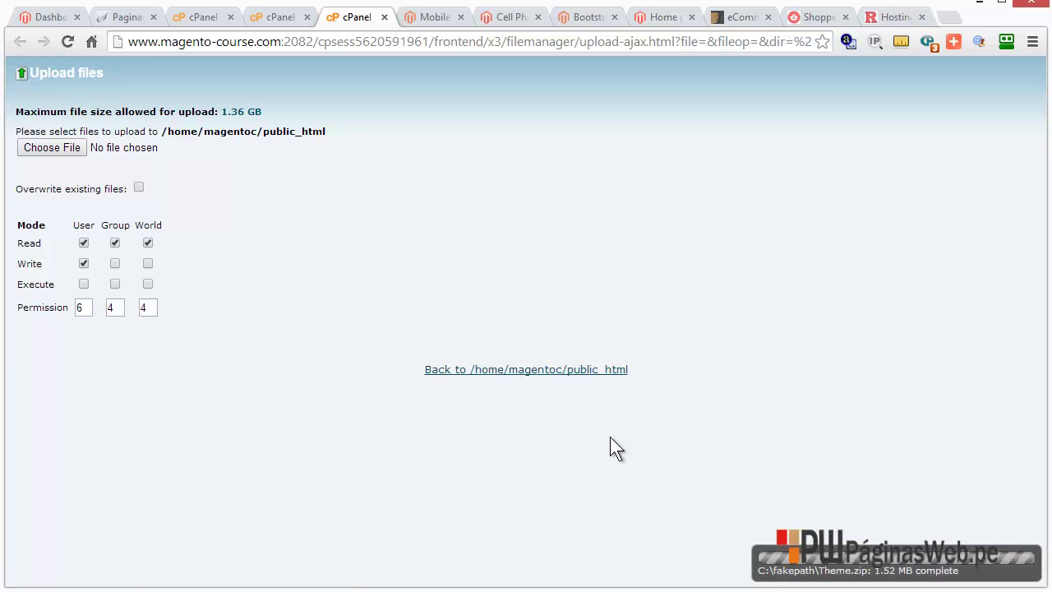
{"action": "left_click", "coordinate": [533, 374]}
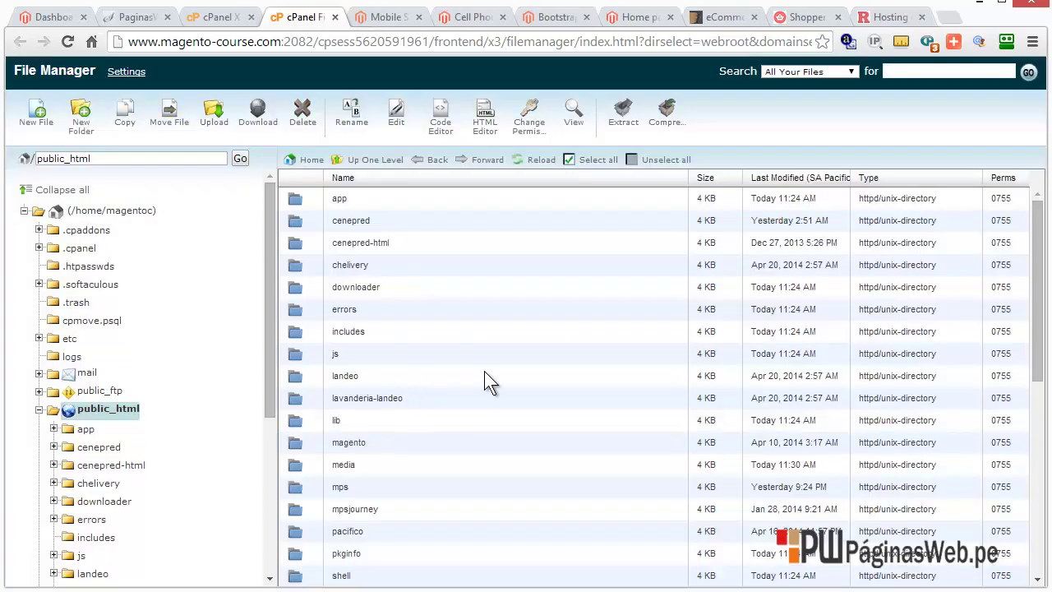
Step: Extract Theme.zip into /public_html
{"action": "scroll", "coordinate": [517, 382], "scroll_direction": "down", "scroll_amount": 3}
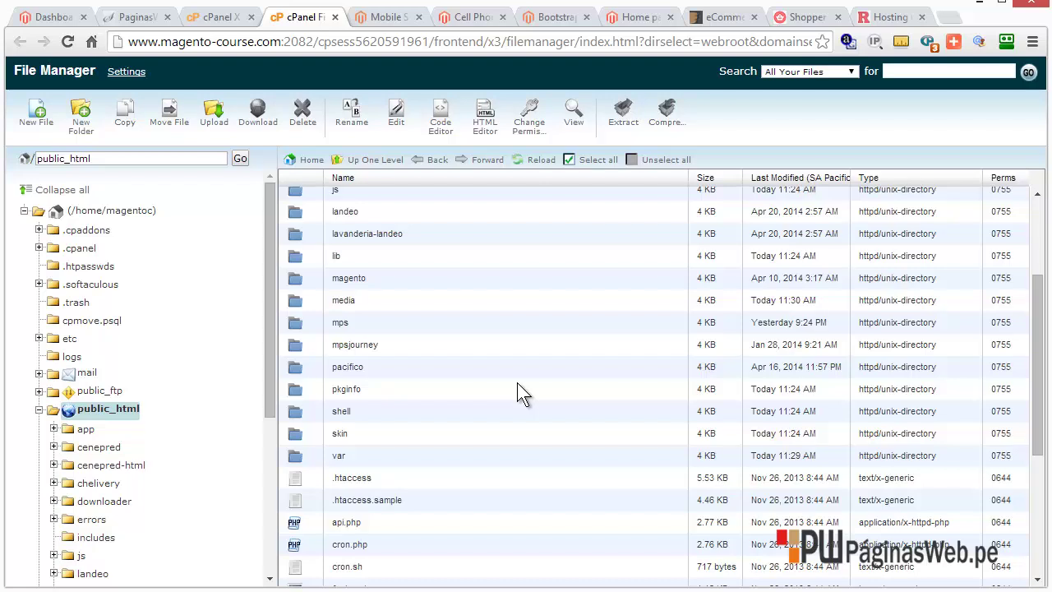
{"action": "scroll", "coordinate": [517, 382], "scroll_direction": "down", "scroll_amount": 5}
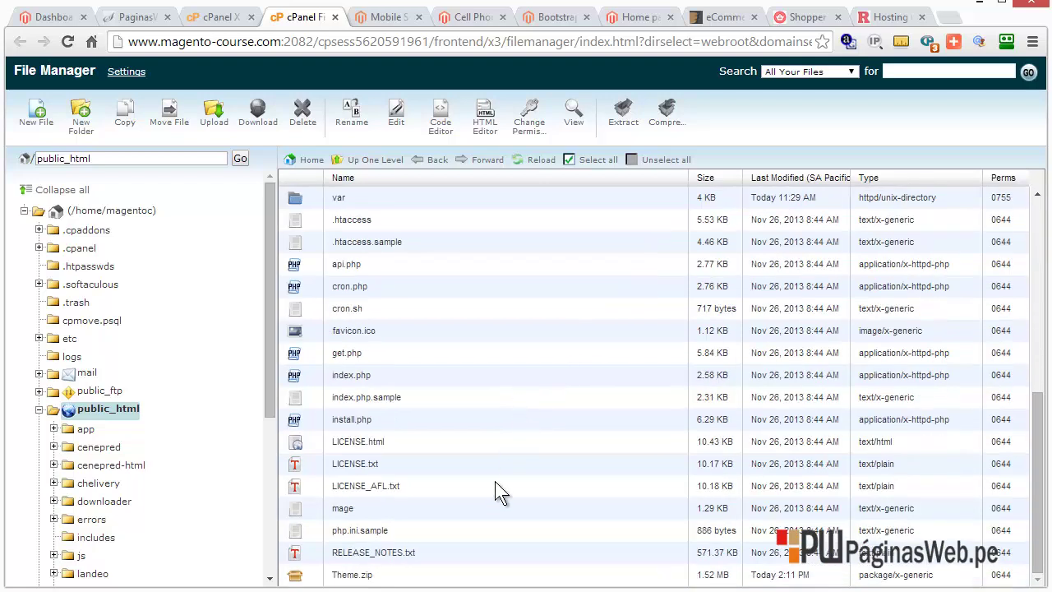
{"action": "left_click", "coordinate": [419, 576]}
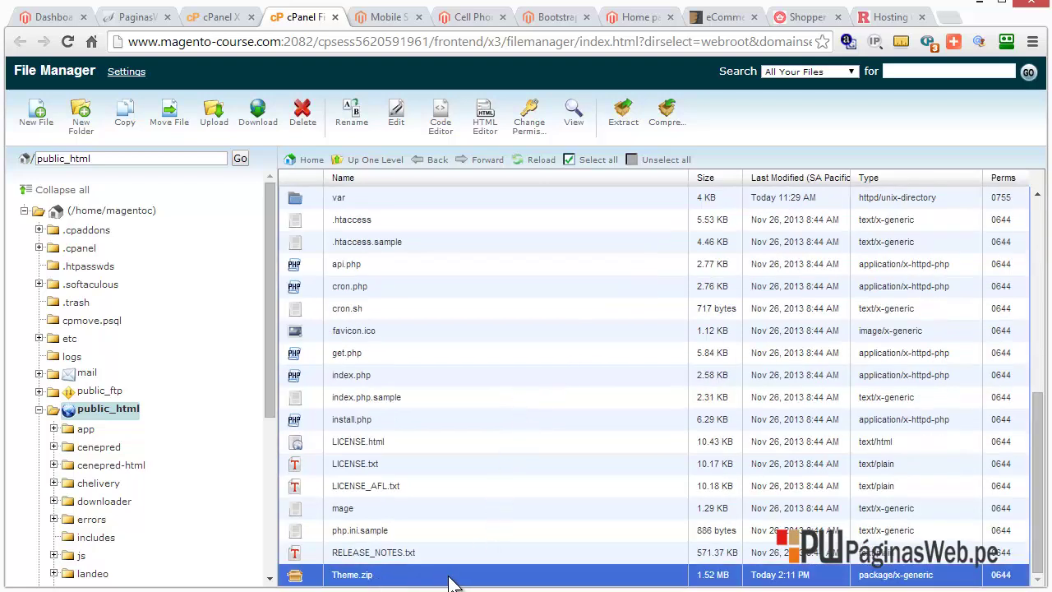
{"action": "left_click", "coordinate": [623, 122]}
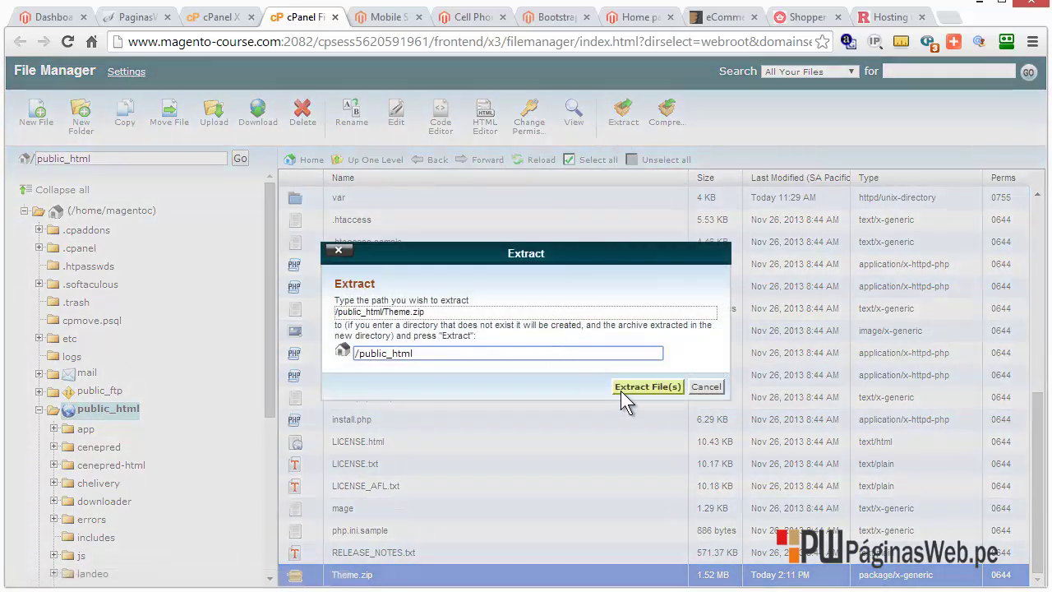
{"action": "left_click", "coordinate": [651, 387]}
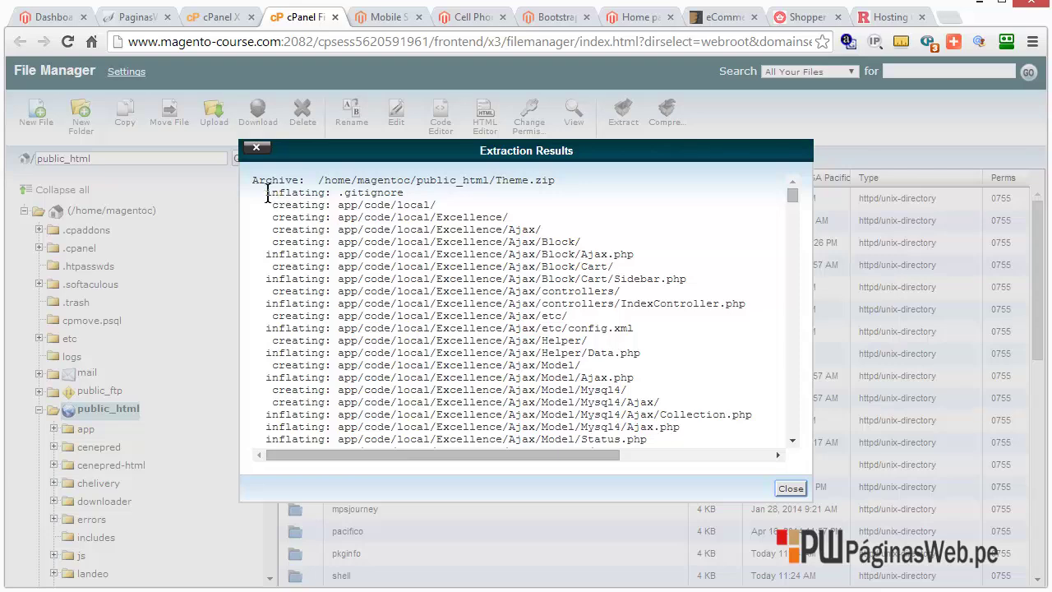
Step: Copy the extraction results log and switch back to Notepad
{"action": "left_click_drag", "start_coordinate": [254, 184], "coordinate": [675, 442]}
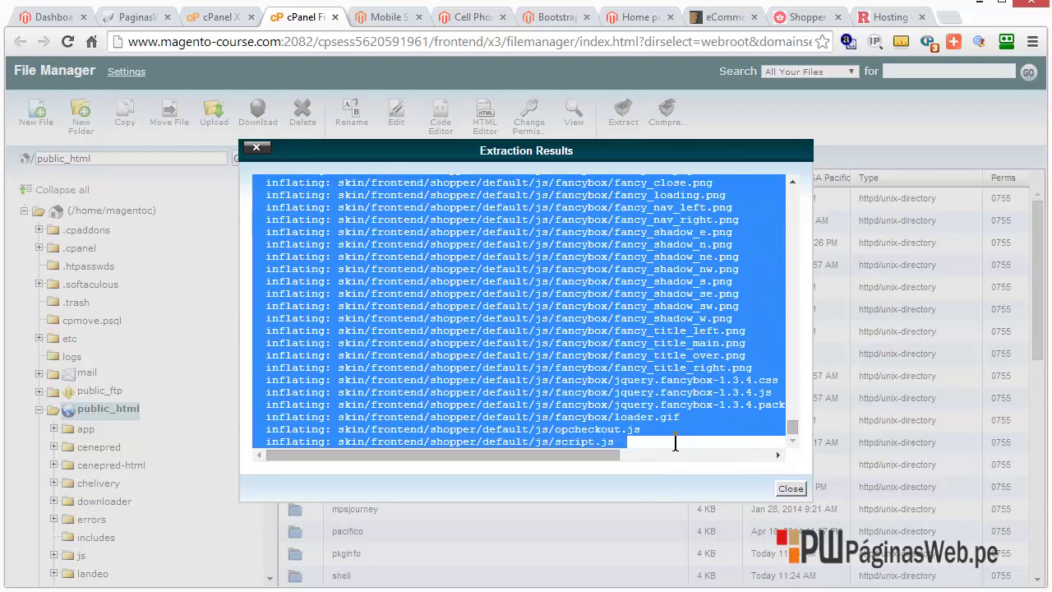
{"action": "right_click", "coordinate": [555, 331]}
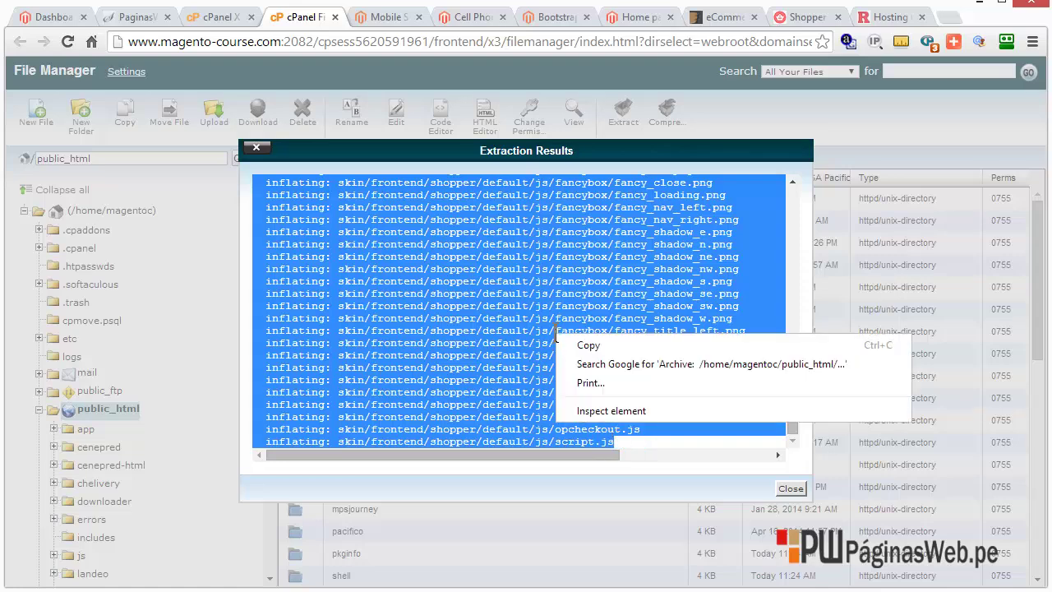
{"action": "left_click", "coordinate": [575, 340]}
{"action": "key", "text": "alt+Tab"}
Step: Replace the Notepad theme list with the pasted extraction log and enlarge the window
{"action": "key", "text": "ctrl+a"}
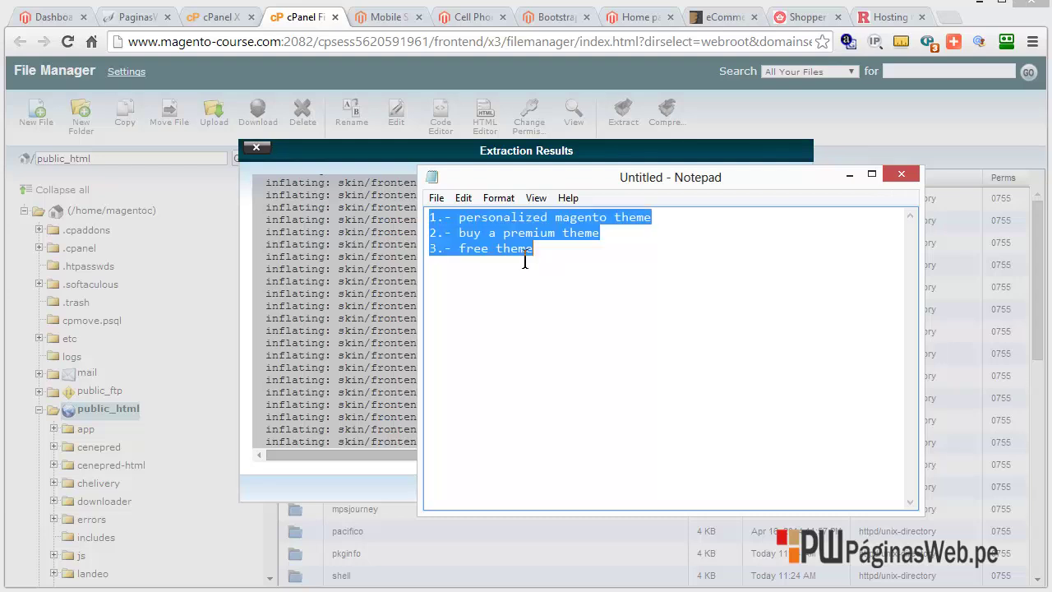
{"action": "right_click", "coordinate": [492, 218]}
{"action": "left_click", "coordinate": [530, 290]}
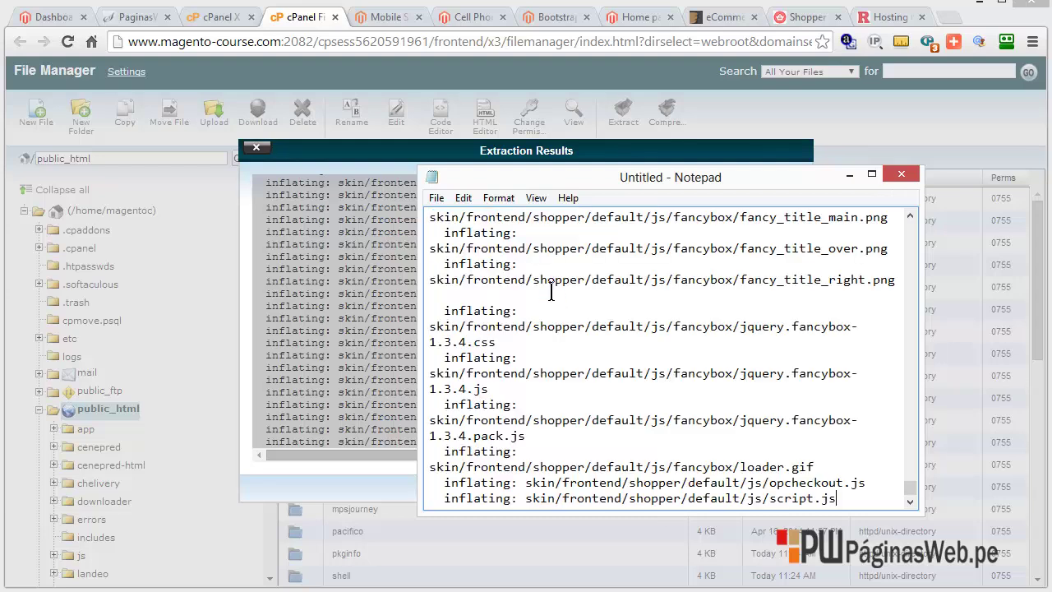
{"action": "left_click_drag", "start_coordinate": [917, 510], "coordinate": [1025, 565]}
{"action": "left_click_drag", "start_coordinate": [411, 163], "coordinate": [82, 87]}
{"action": "scroll", "coordinate": [575, 370], "scroll_direction": "up", "scroll_amount": 4}
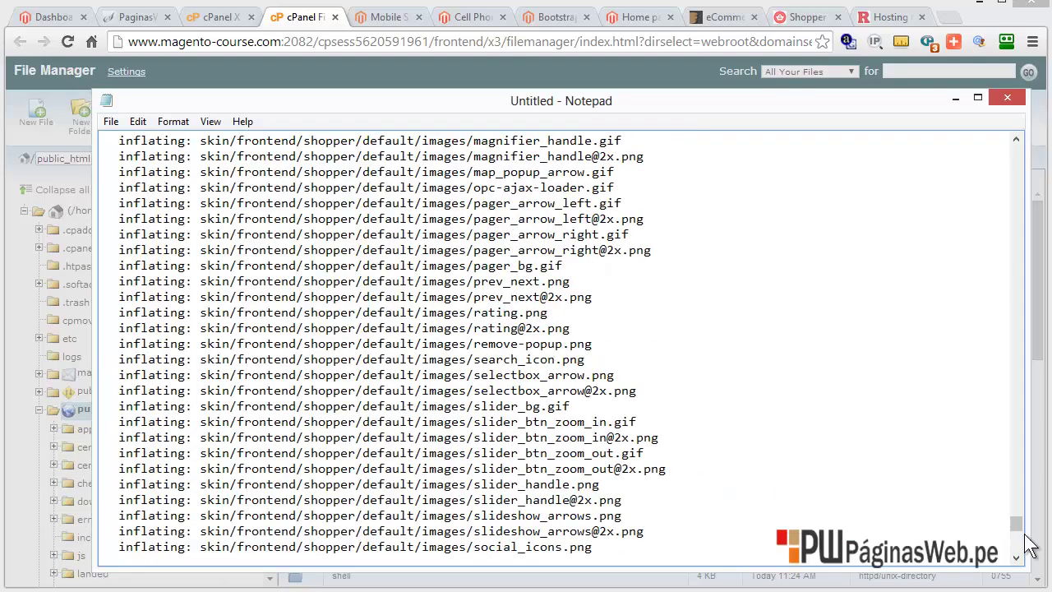
{"action": "left_click_drag", "start_coordinate": [1017, 522], "coordinate": [1012, 148]}
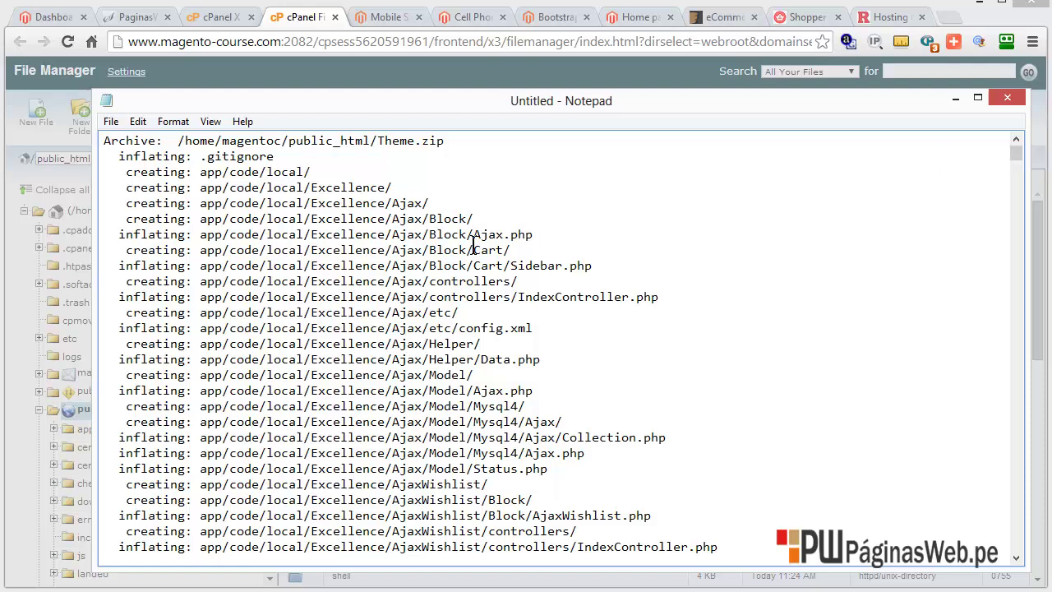
Step: Review the app/code/local and Ajax.php paths, minimize Notepad and close Extraction Results
{"action": "left_click_drag", "start_coordinate": [200, 173], "coordinate": [225, 174]}
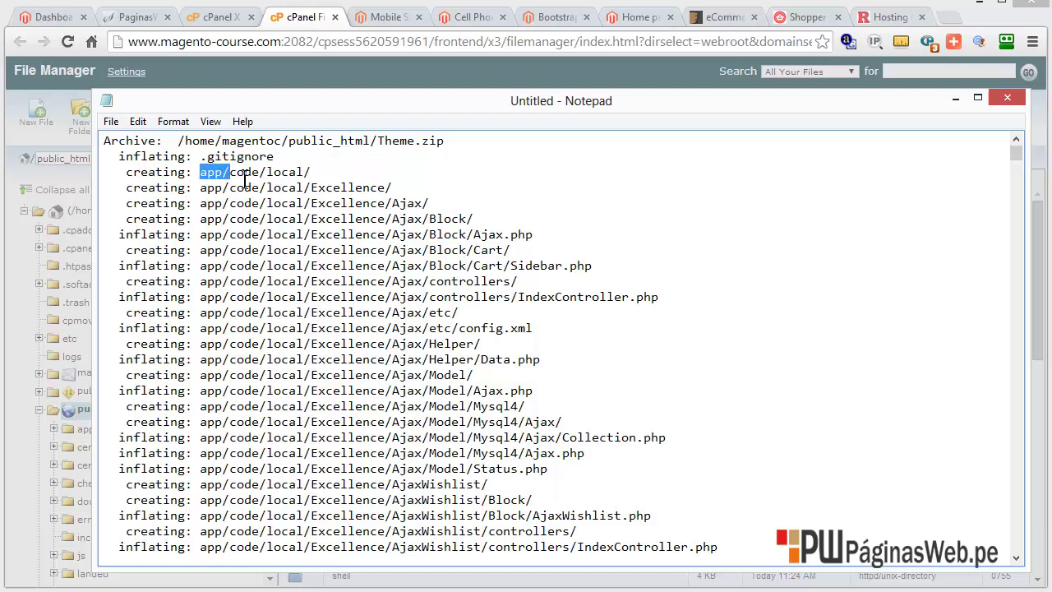
{"action": "double_click", "coordinate": [253, 172]}
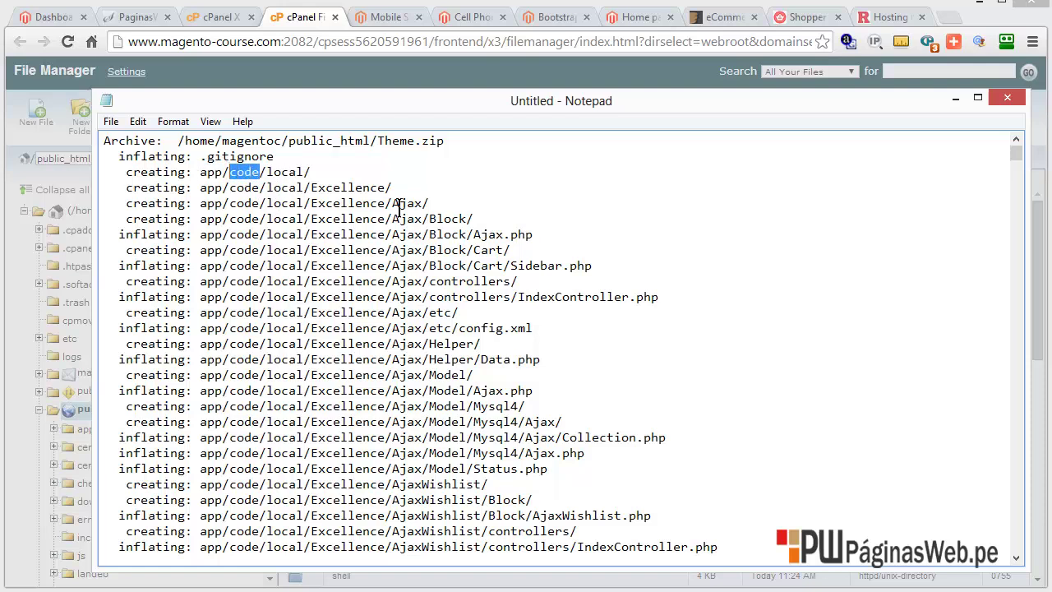
{"action": "left_click_drag", "start_coordinate": [547, 234], "coordinate": [475, 235]}
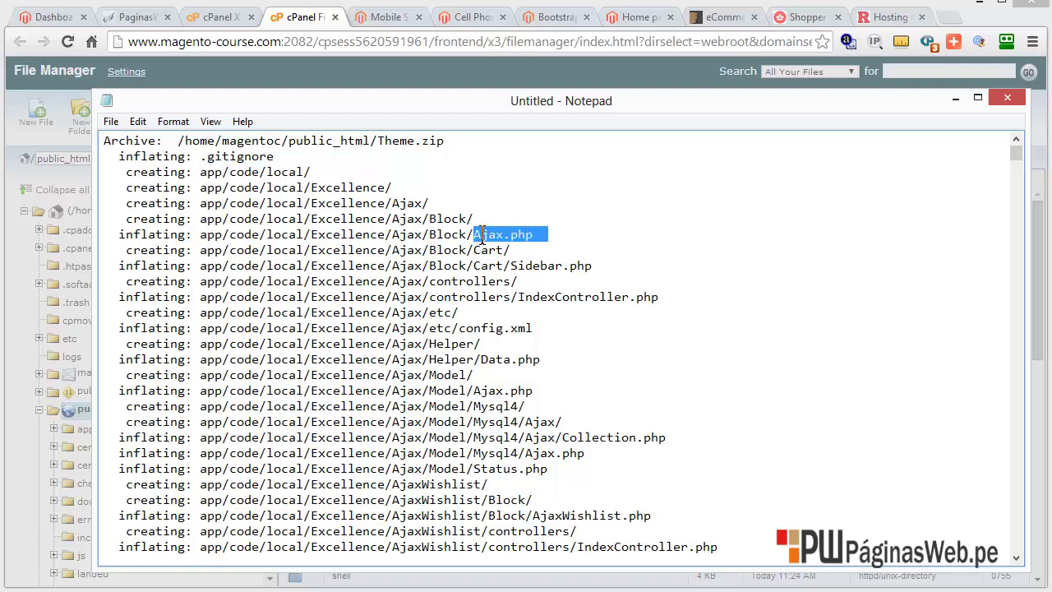
{"action": "left_click_drag", "start_coordinate": [1017, 153], "coordinate": [1017, 555]}
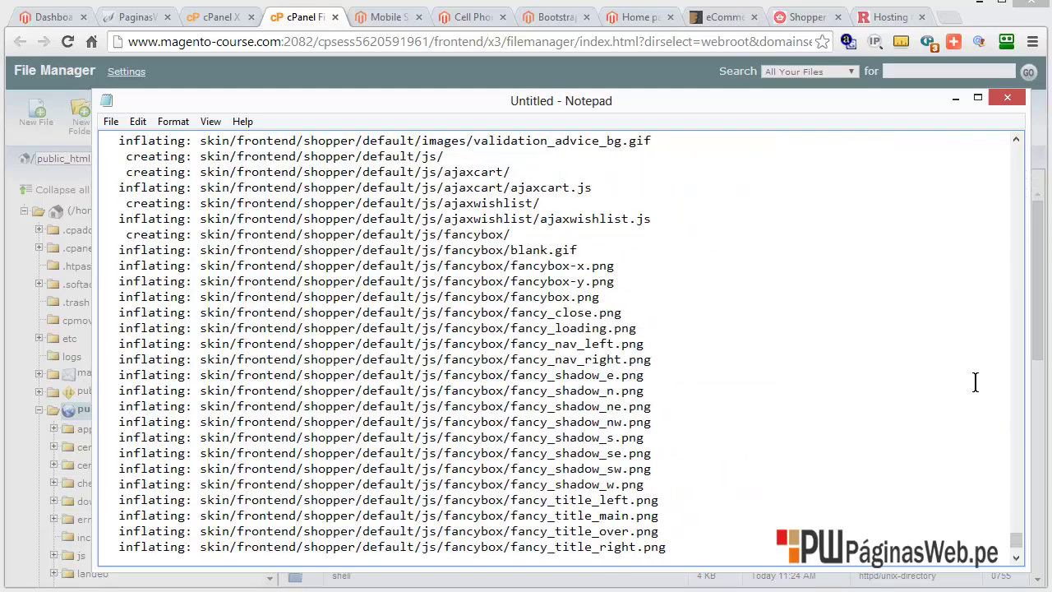
{"action": "left_click", "coordinate": [956, 98]}
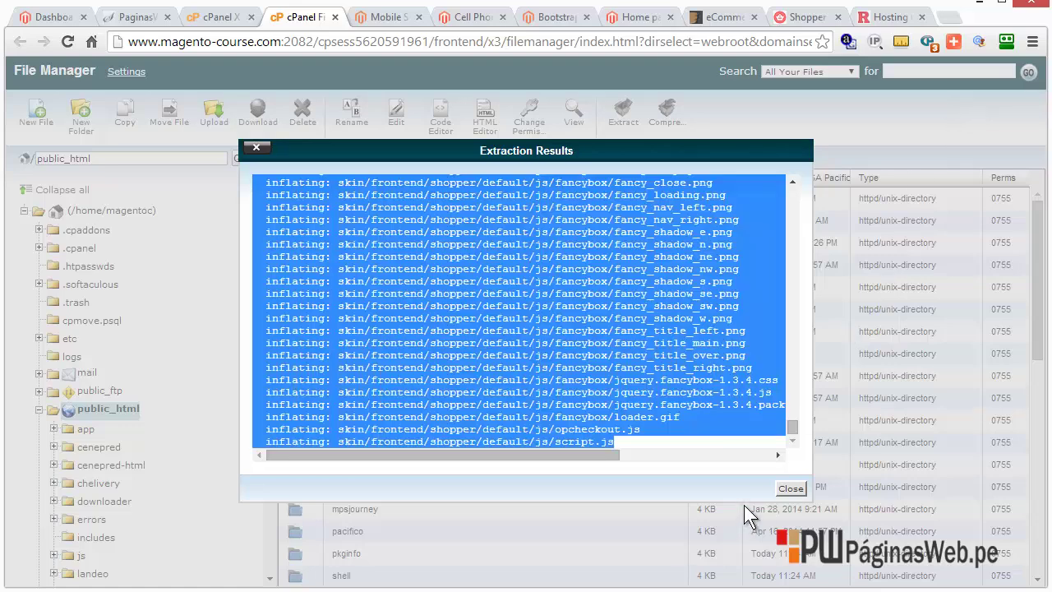
{"action": "left_click", "coordinate": [790, 488]}
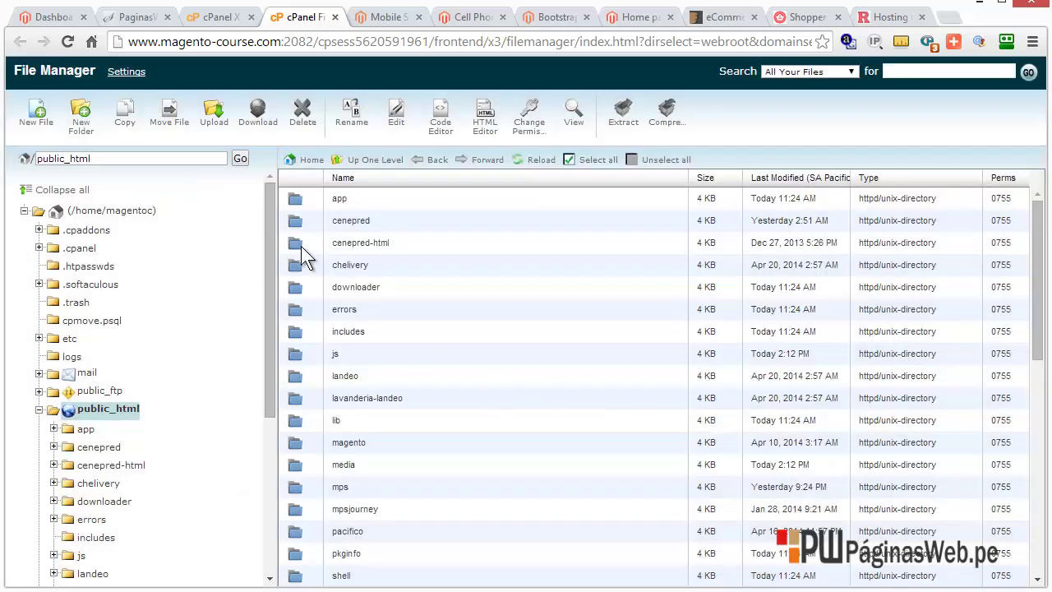
{"action": "left_click_drag", "start_coordinate": [270, 203], "coordinate": [262, 357]}
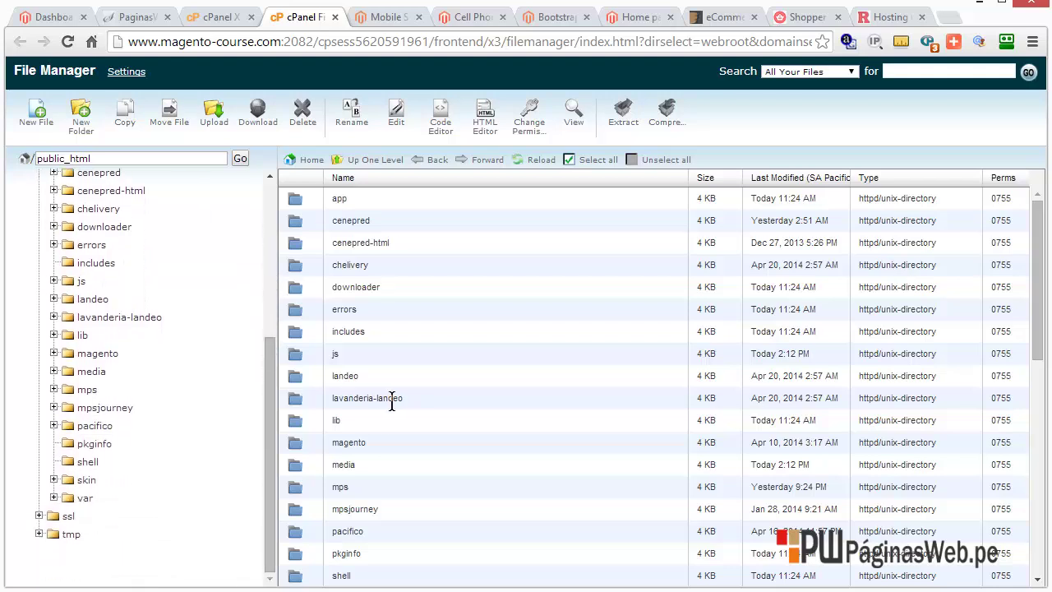
Step: Select and delete every mage-- folder inside public_html/var/cache, leaving it empty
{"action": "left_click", "coordinate": [74, 498]}
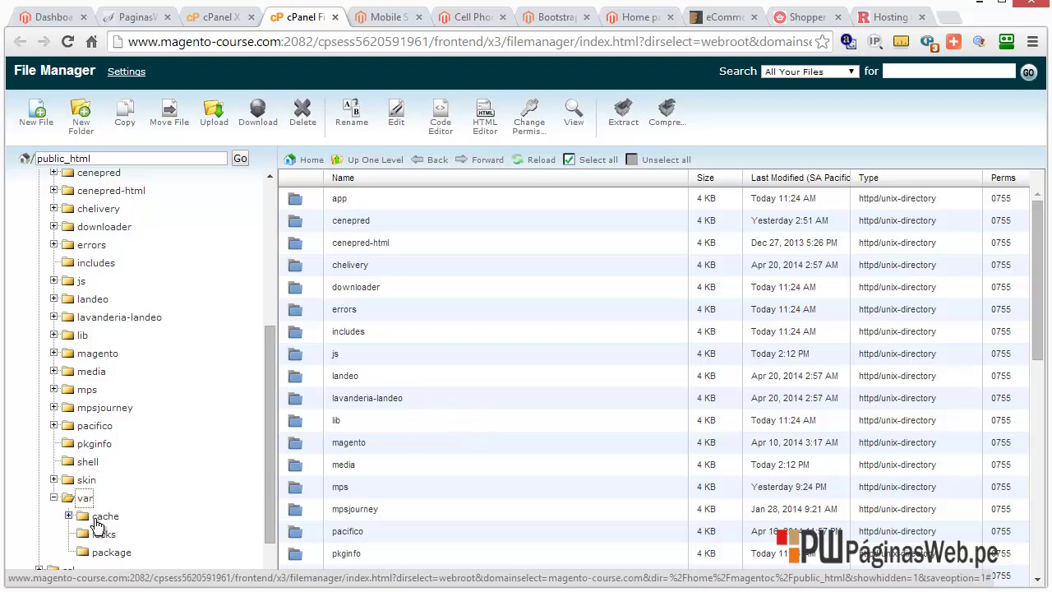
{"action": "left_click", "coordinate": [99, 521]}
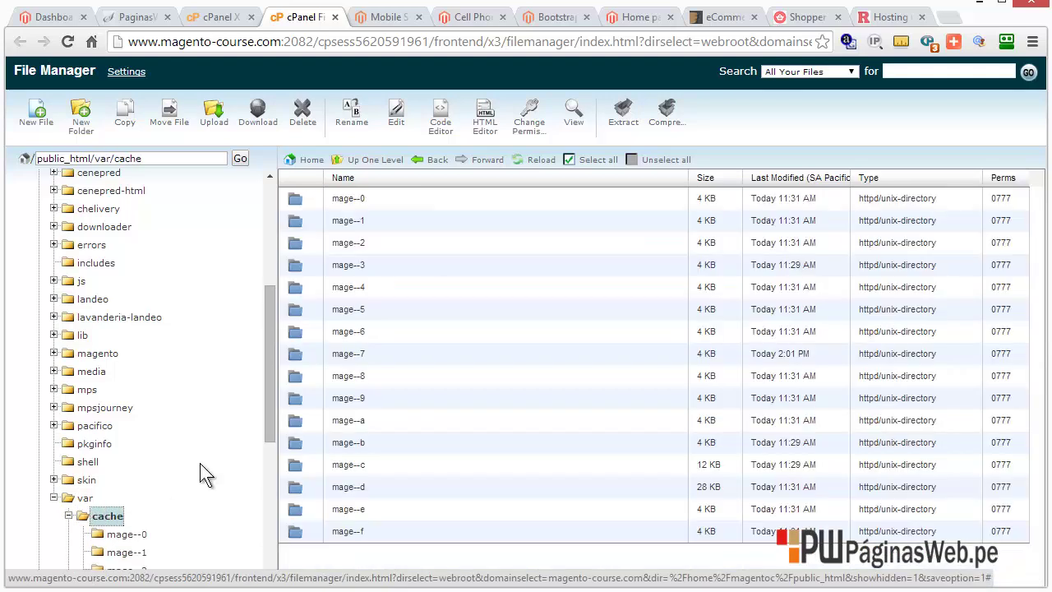
{"action": "left_click", "coordinate": [516, 329]}
{"action": "left_click", "coordinate": [593, 160]}
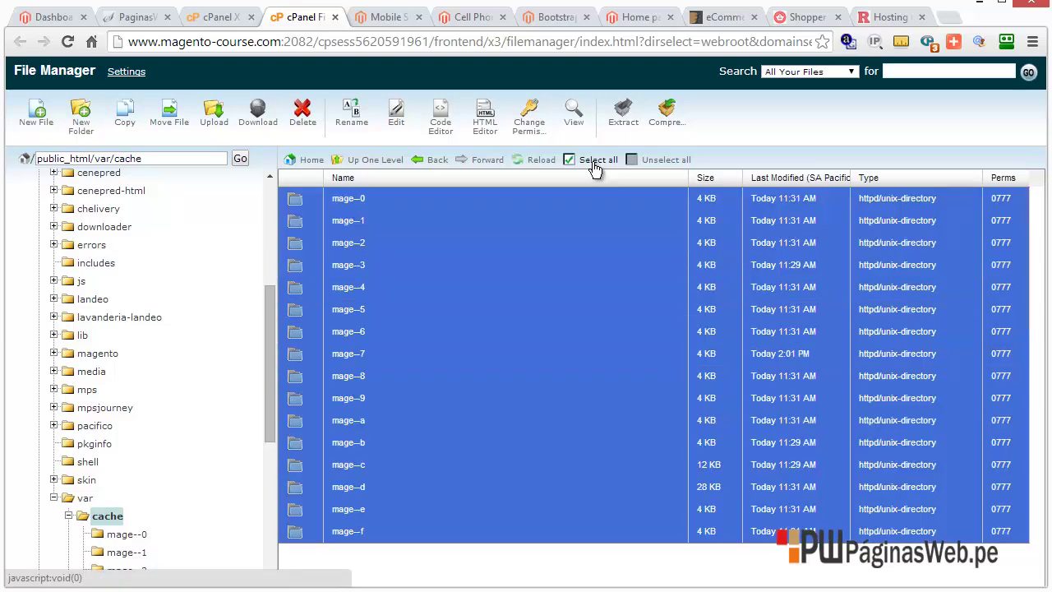
{"action": "left_click", "coordinate": [305, 122]}
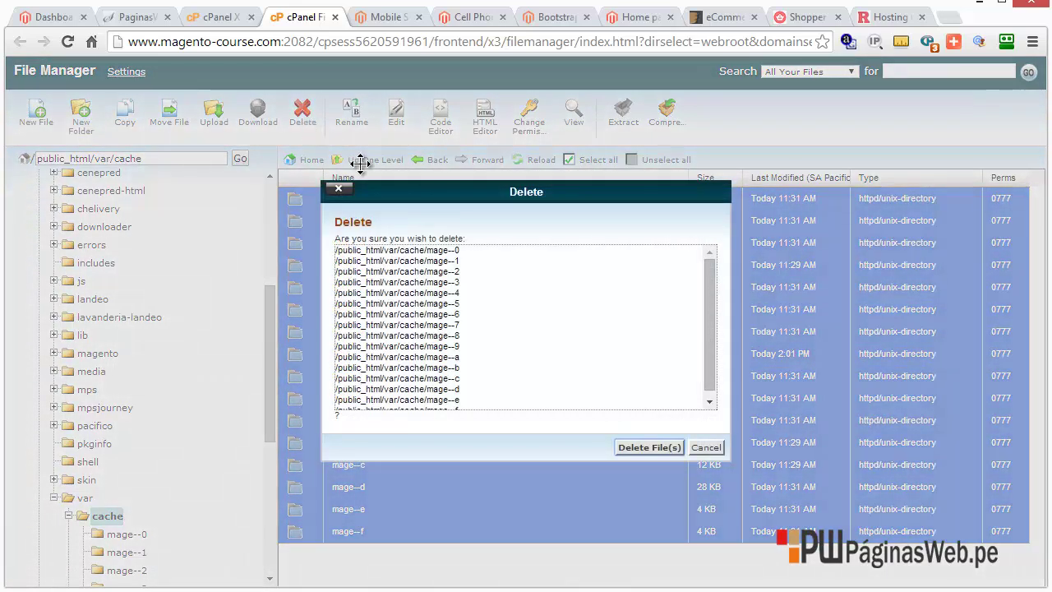
{"action": "left_click", "coordinate": [649, 447]}
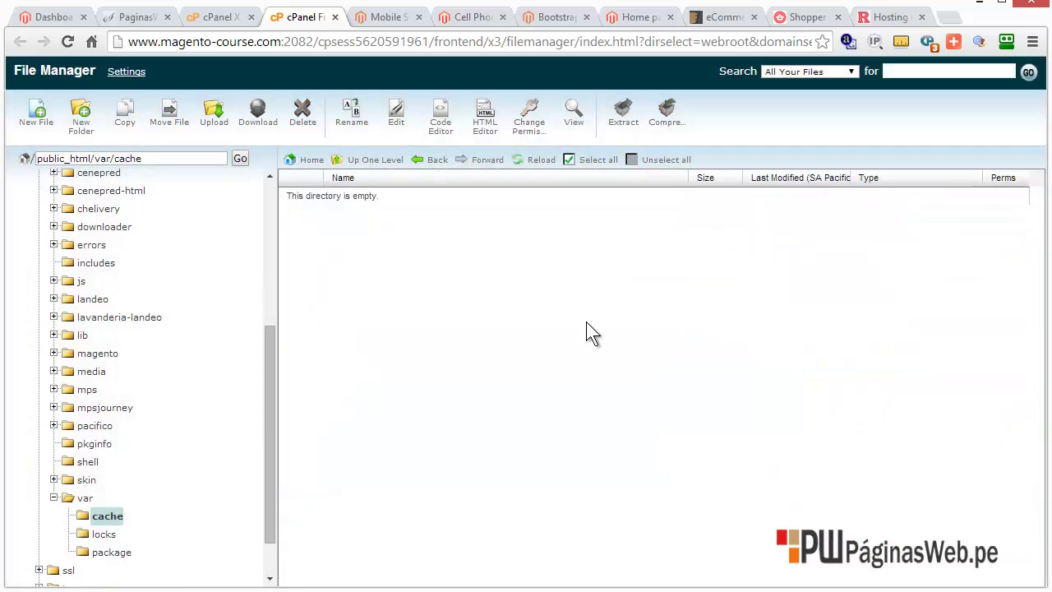
{"action": "left_click", "coordinate": [41, 18]}
Step: Log out of Magento admin and back in with RoboForm's Magento-course admin passcard
{"action": "left_click", "coordinate": [997, 73]}
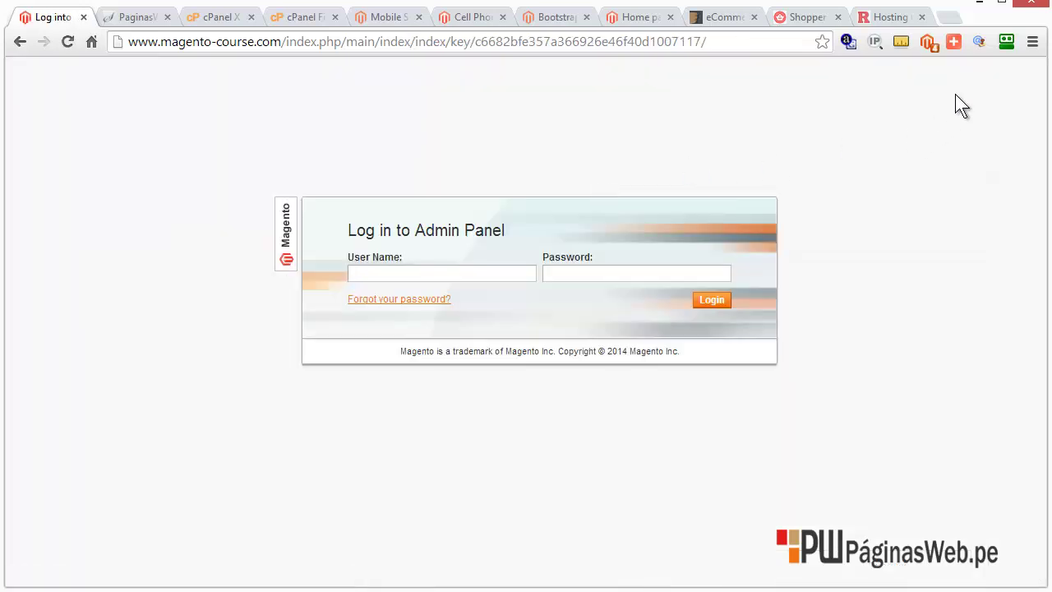
{"action": "left_click", "coordinate": [1006, 44]}
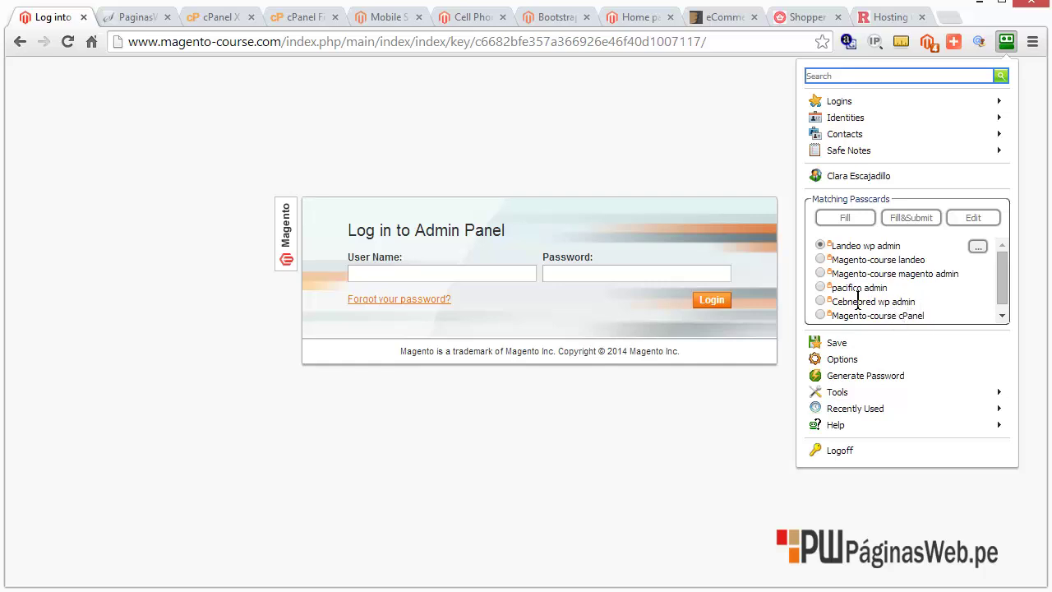
{"action": "left_click", "coordinate": [907, 274]}
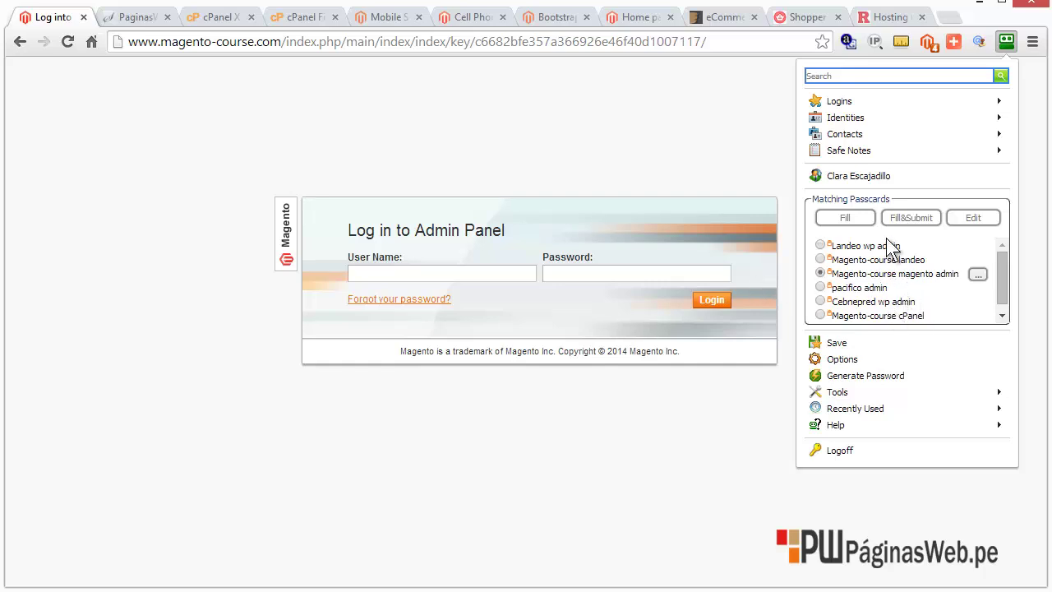
{"action": "left_click", "coordinate": [919, 218]}
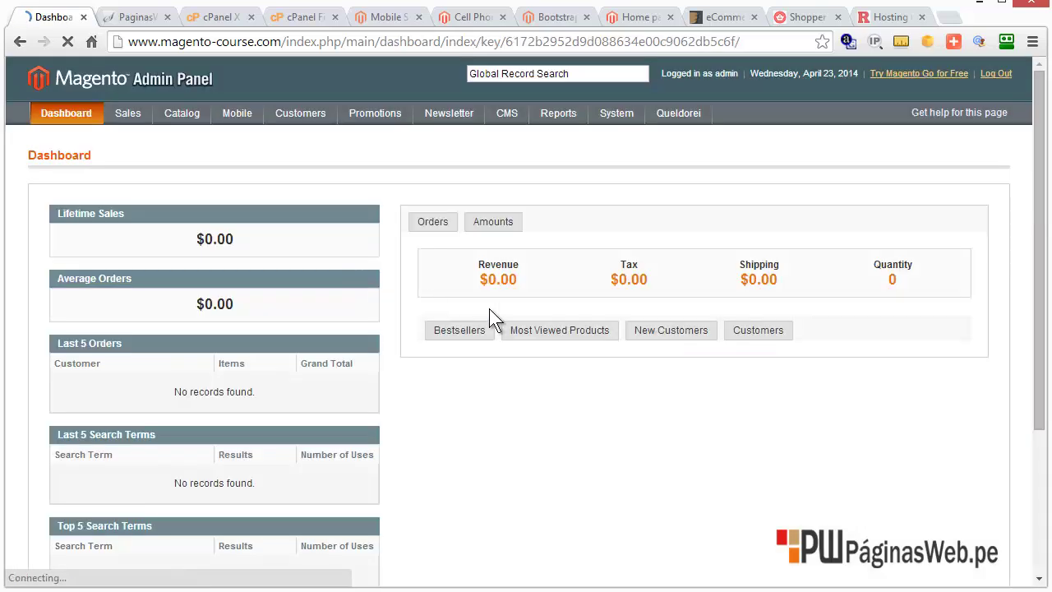
{"action": "mouse_move", "coordinate": [622, 121]}
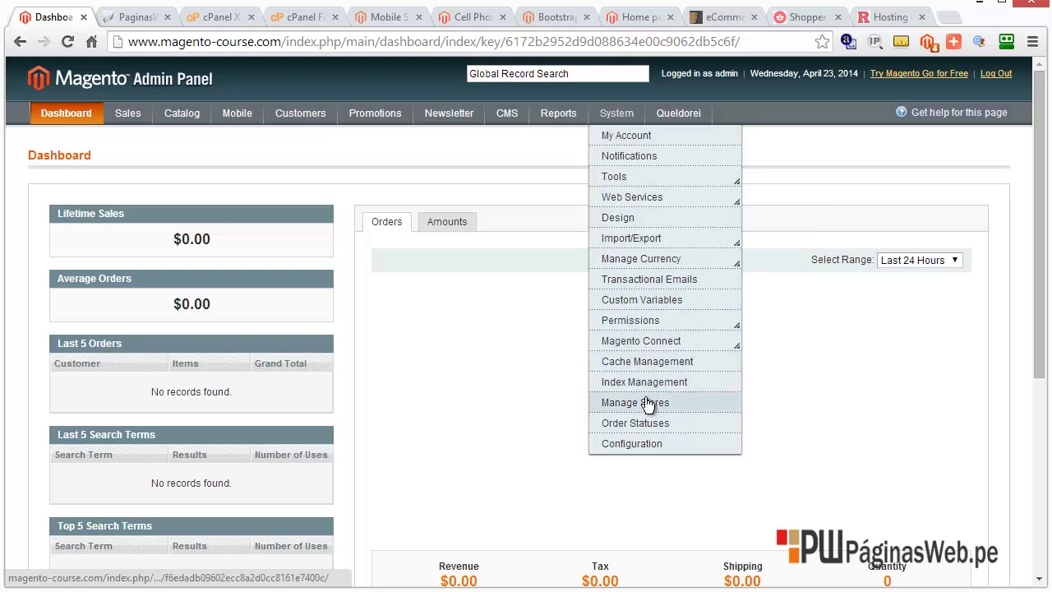
Step: Confirm on System > Tools > Compilation that the compiler status is Disabled
{"action": "left_click", "coordinate": [649, 368]}
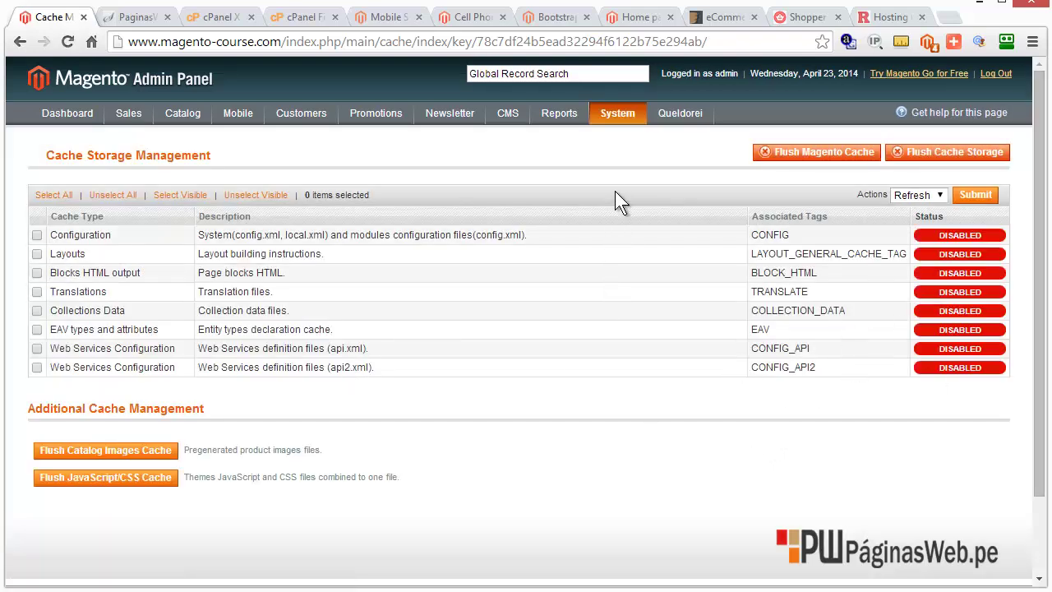
{"action": "mouse_move", "coordinate": [618, 112]}
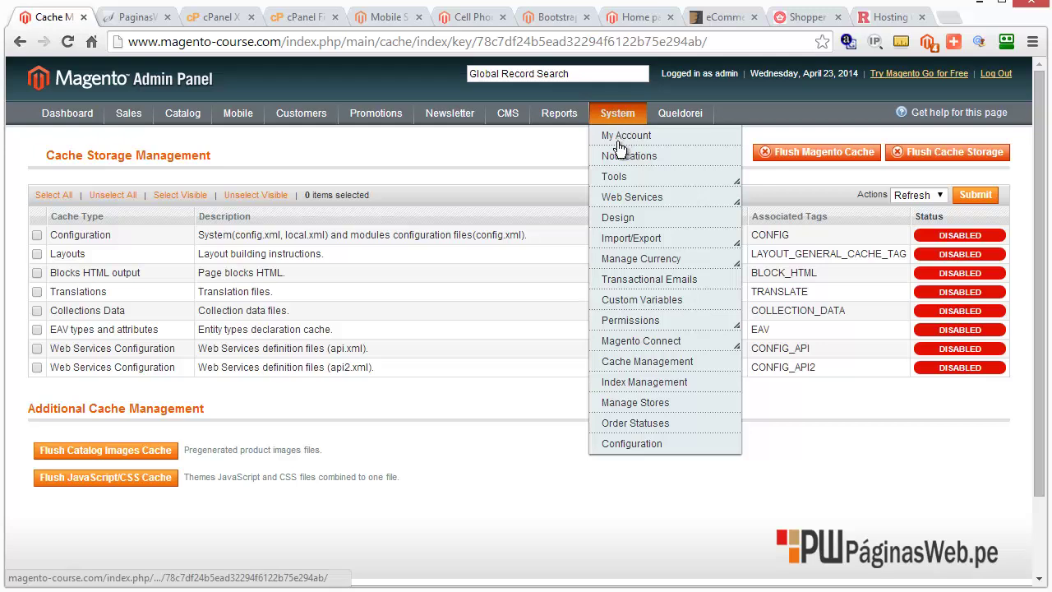
{"action": "mouse_move", "coordinate": [619, 179]}
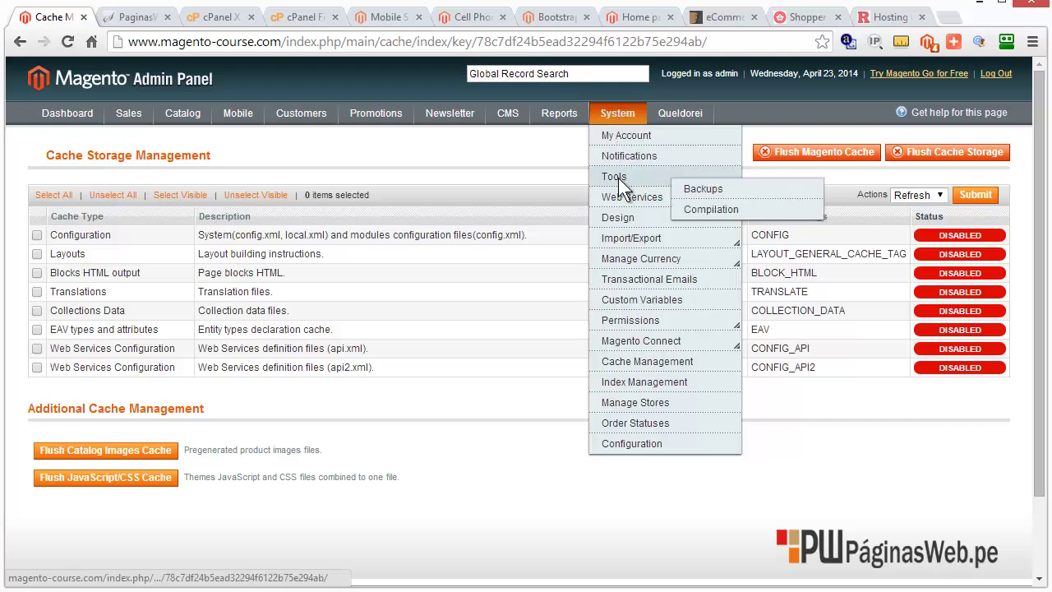
{"action": "left_click", "coordinate": [731, 207]}
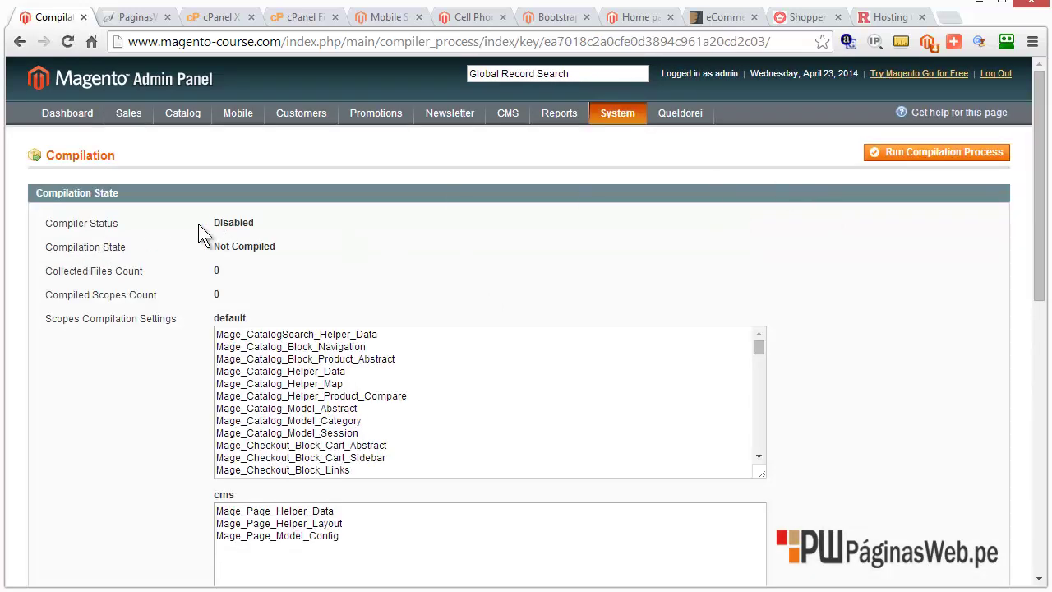
{"action": "left_click_drag", "start_coordinate": [51, 223], "coordinate": [281, 233]}
{"action": "left_click", "coordinate": [280, 224]}
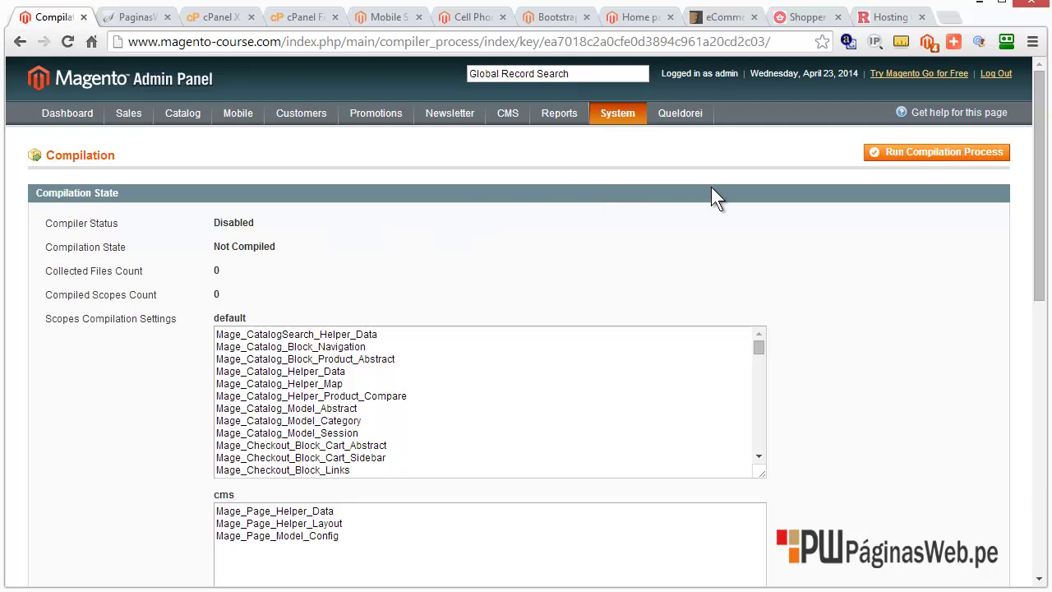
Step: Go to Queldorei > Shopper > Activate Theme
{"action": "mouse_move", "coordinate": [687, 116]}
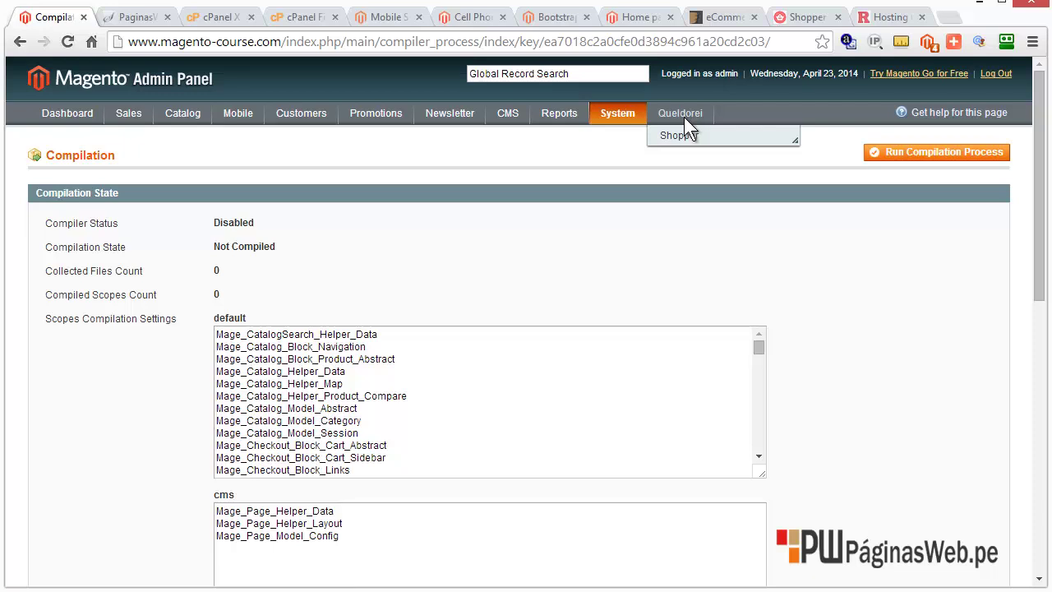
{"action": "mouse_move", "coordinate": [692, 134]}
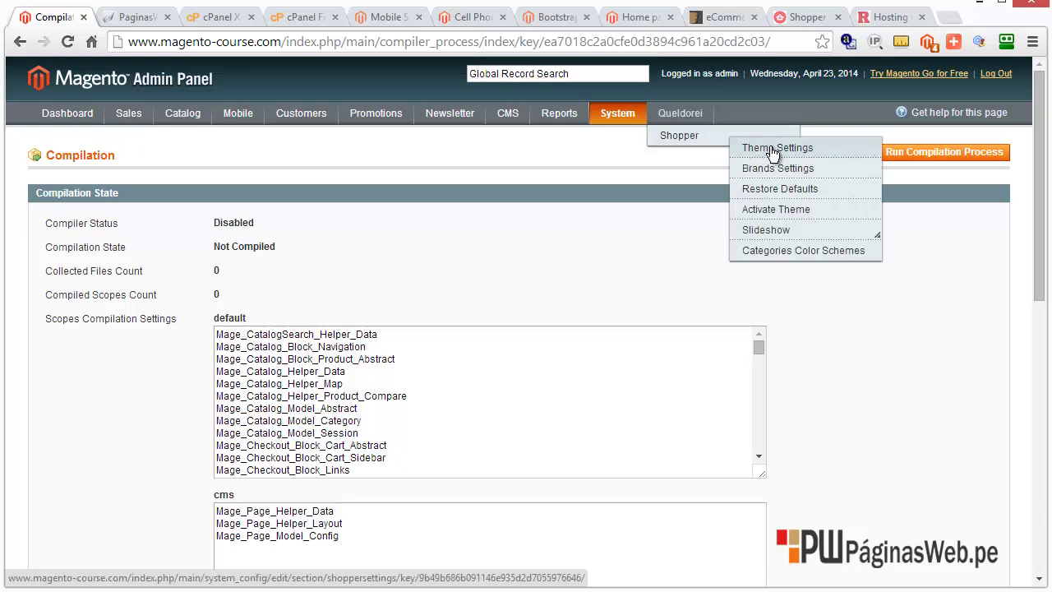
{"action": "left_click", "coordinate": [781, 211]}
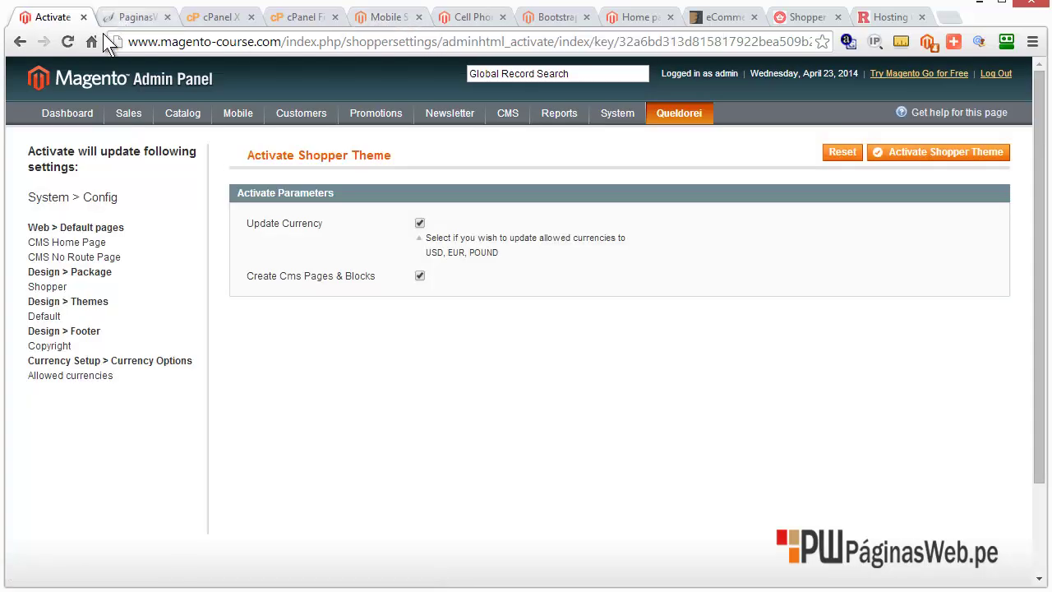
{"action": "double_click", "coordinate": [272, 41]}
Step: Copy the store's domain and load the storefront home page in a second tab
{"action": "right_click", "coordinate": [177, 44]}
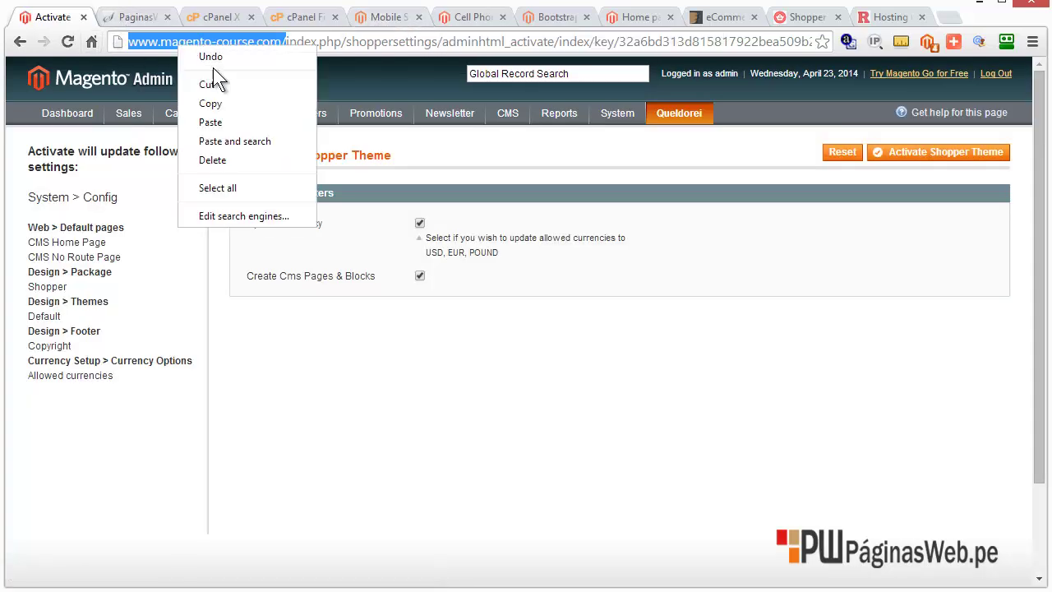
{"action": "left_click", "coordinate": [229, 104]}
{"action": "left_click", "coordinate": [143, 24]}
{"action": "left_click", "coordinate": [209, 42]}
{"action": "key", "text": "ctrl+v"}
{"action": "key", "text": "Return"}
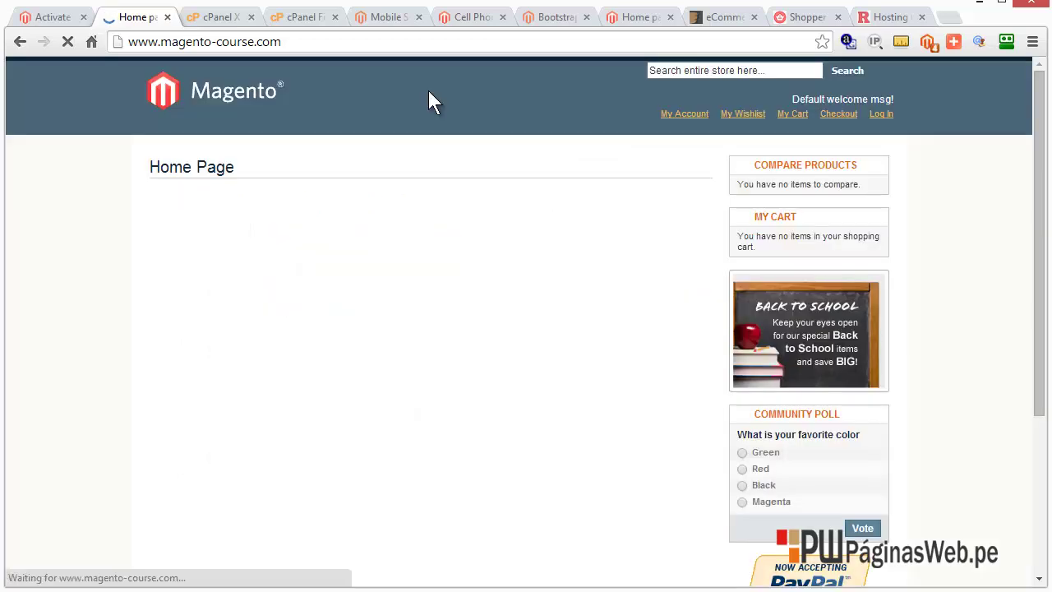
Step: Scroll through the default storefront design, then return to the Activate Theme tab
{"action": "scroll", "coordinate": [444, 361], "scroll_direction": "down", "scroll_amount": 2}
{"action": "scroll", "coordinate": [444, 362], "scroll_direction": "down", "scroll_amount": 1}
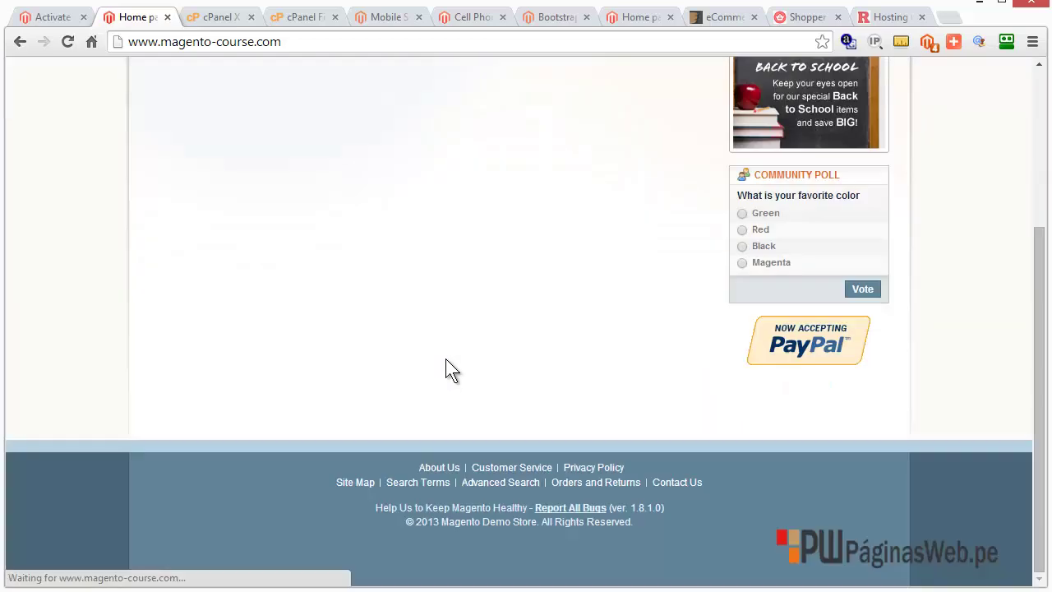
{"action": "scroll", "coordinate": [489, 365], "scroll_direction": "up", "scroll_amount": 3}
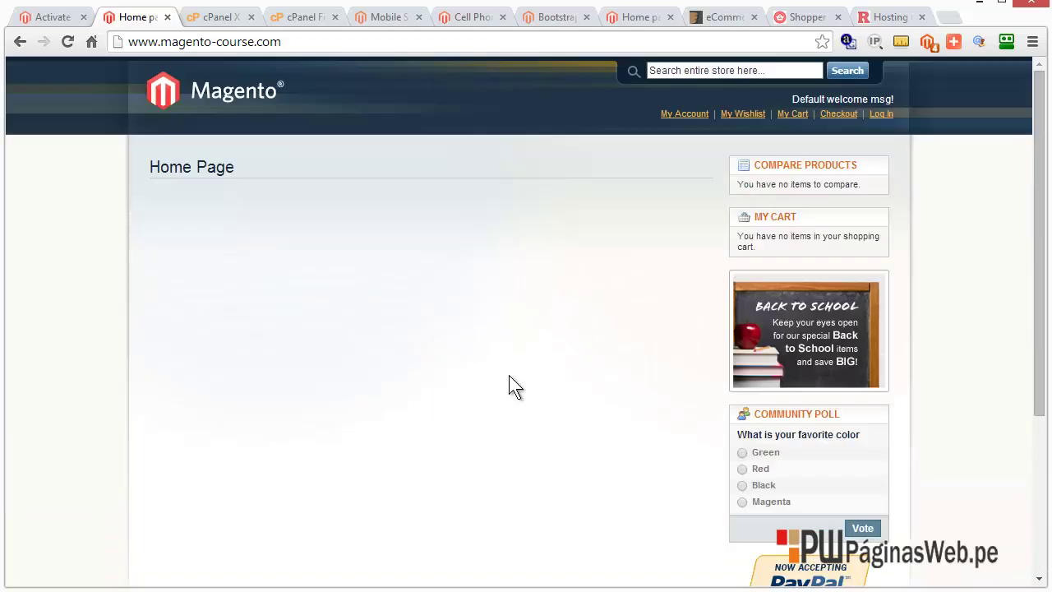
{"action": "left_click", "coordinate": [57, 18]}
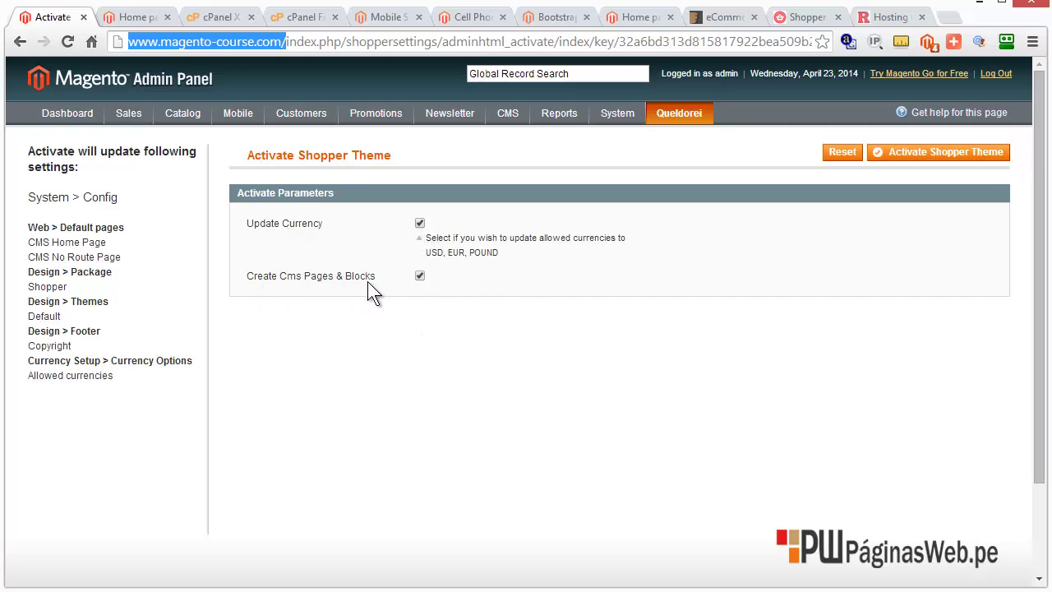
Step: Activate Shopper with Update Currency and Cms Pages & Blocks checked, then reload the storefront
{"action": "mouse_move", "coordinate": [514, 115]}
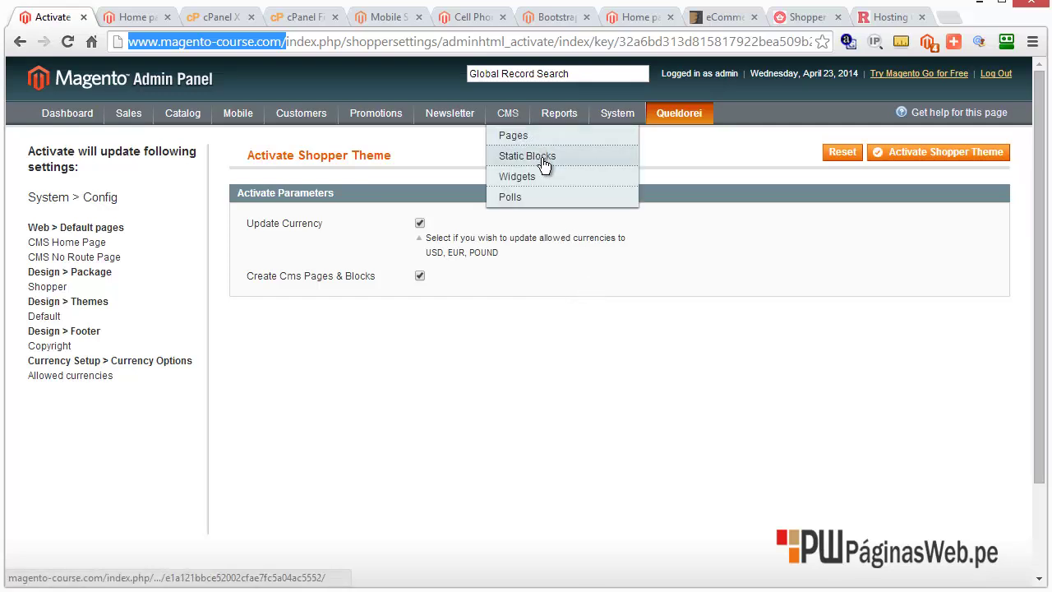
{"action": "left_click", "coordinate": [572, 300]}
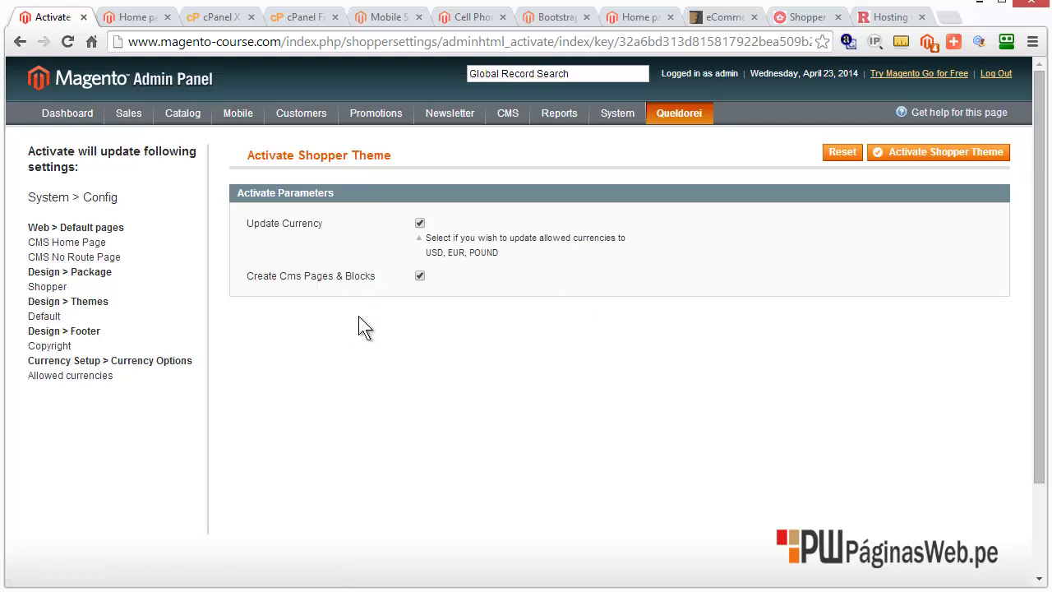
{"action": "left_click", "coordinate": [946, 159]}
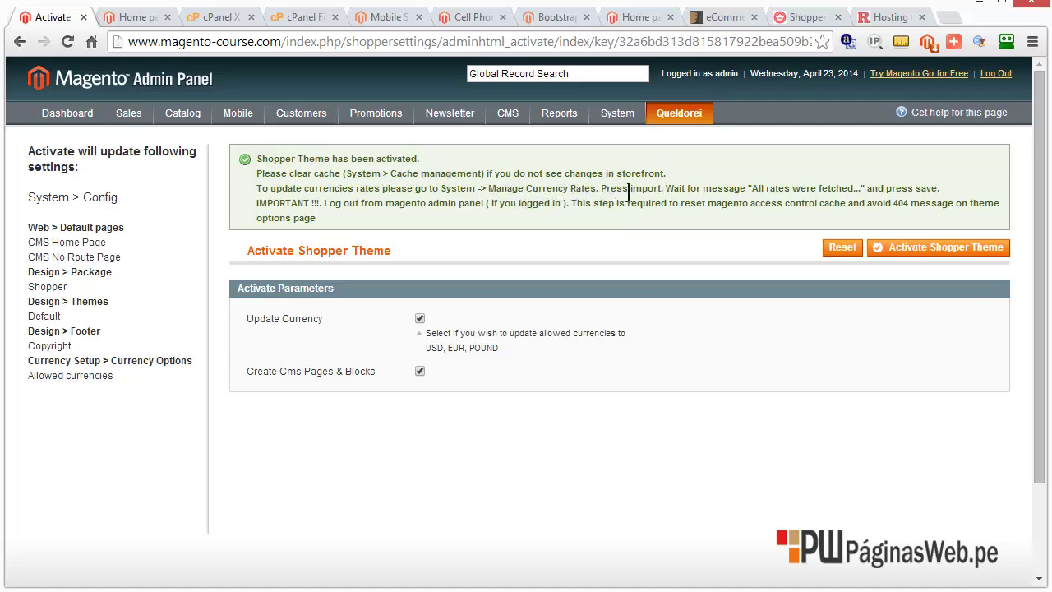
{"action": "left_click", "coordinate": [129, 19]}
{"action": "left_click", "coordinate": [70, 45]}
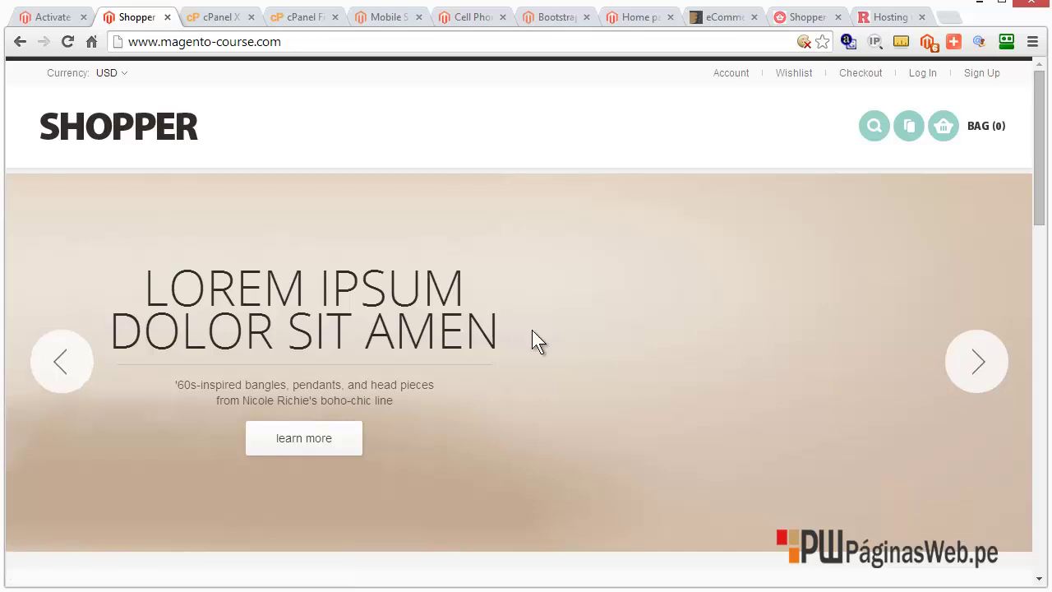
Step: Review the new Shopper slideshow headings, then open CMS > Pages in the admin
{"action": "left_click_drag", "start_coordinate": [184, 345], "coordinate": [405, 333]}
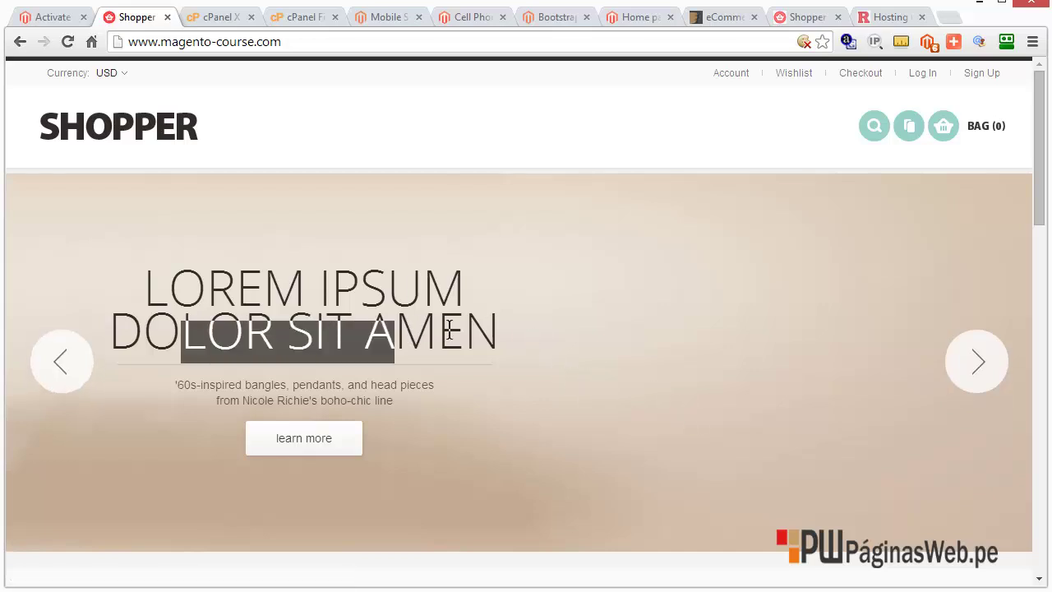
{"action": "left_click_drag", "start_coordinate": [235, 292], "coordinate": [332, 284]}
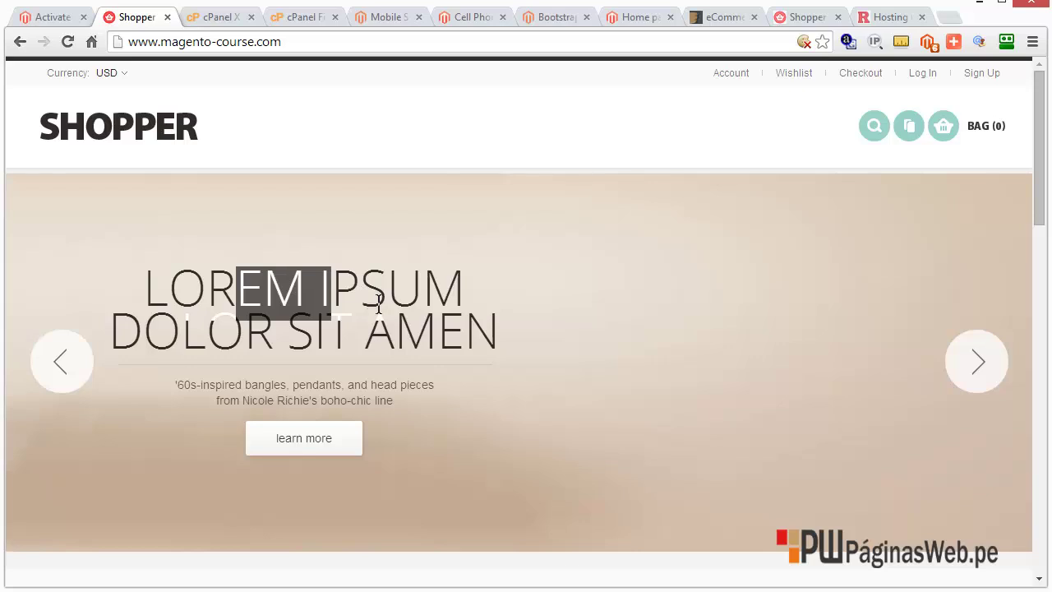
{"action": "left_click", "coordinate": [56, 18]}
{"action": "mouse_move", "coordinate": [517, 114]}
{"action": "left_click", "coordinate": [511, 135]}
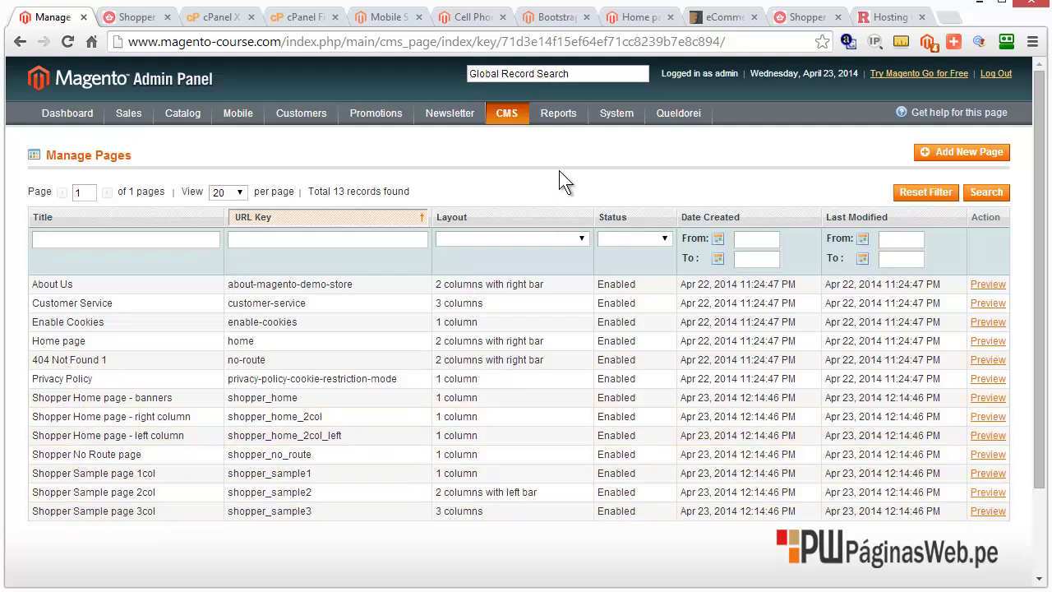
{"action": "left_click", "coordinate": [137, 24]}
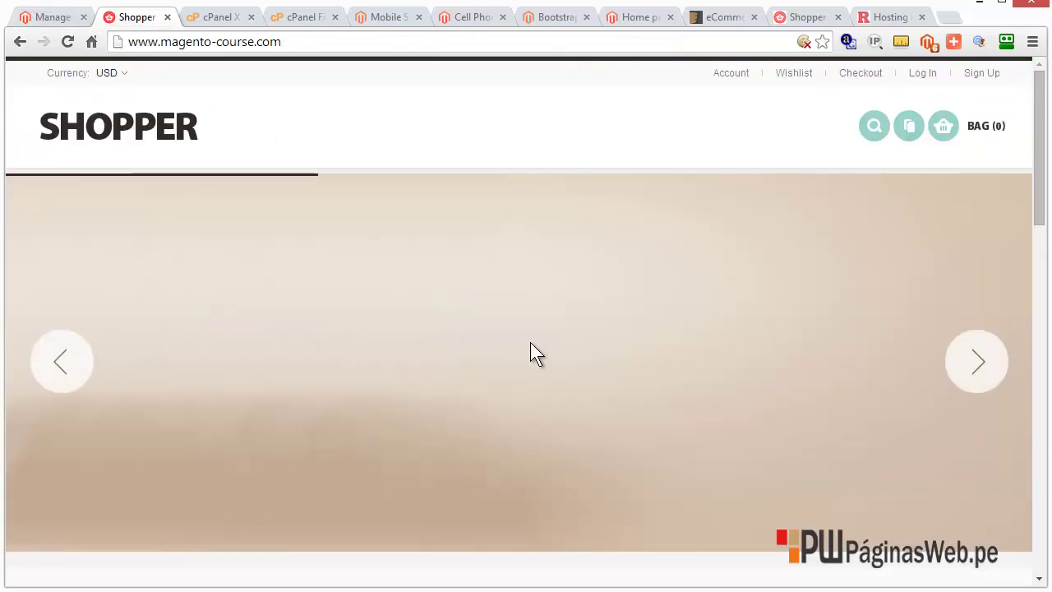
{"action": "scroll", "coordinate": [542, 341], "scroll_direction": "down", "scroll_amount": 5}
{"action": "scroll", "coordinate": [548, 338], "scroll_direction": "down", "scroll_amount": 5}
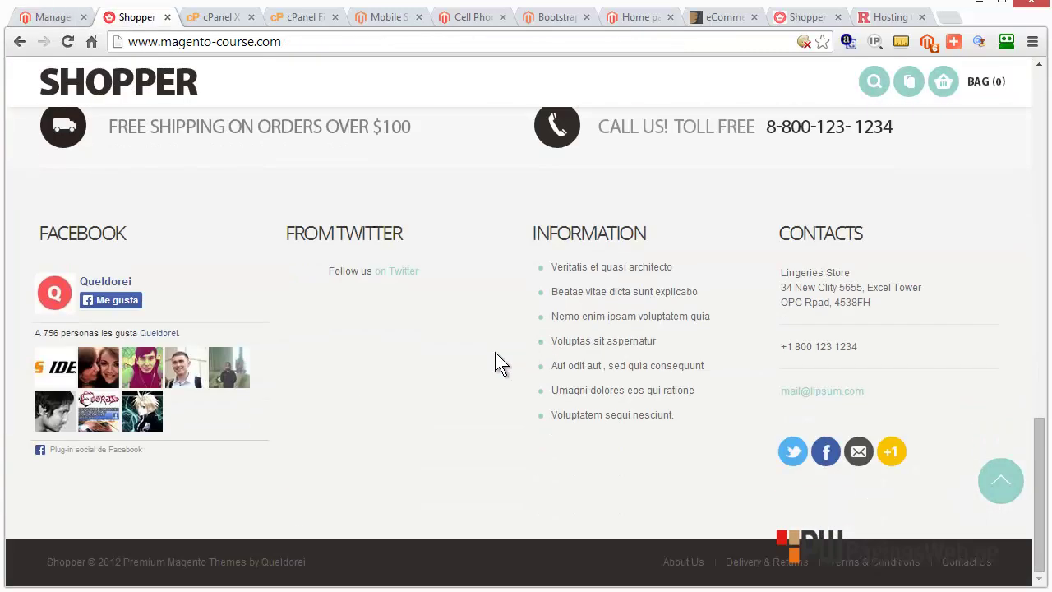
{"action": "scroll", "coordinate": [455, 395], "scroll_direction": "up", "scroll_amount": 10}
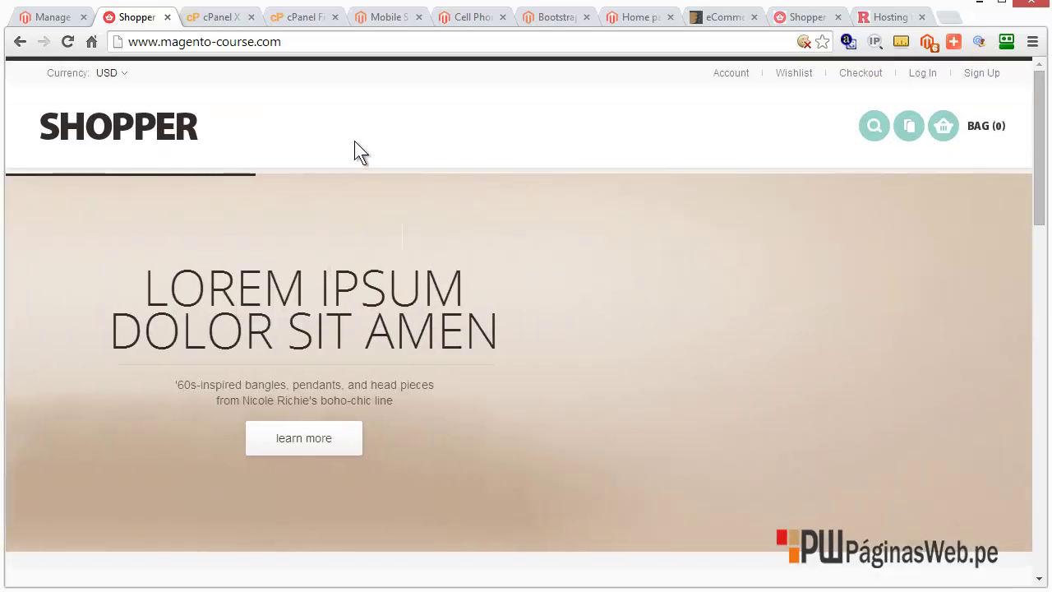
{"action": "left_click", "coordinate": [51, 18]}
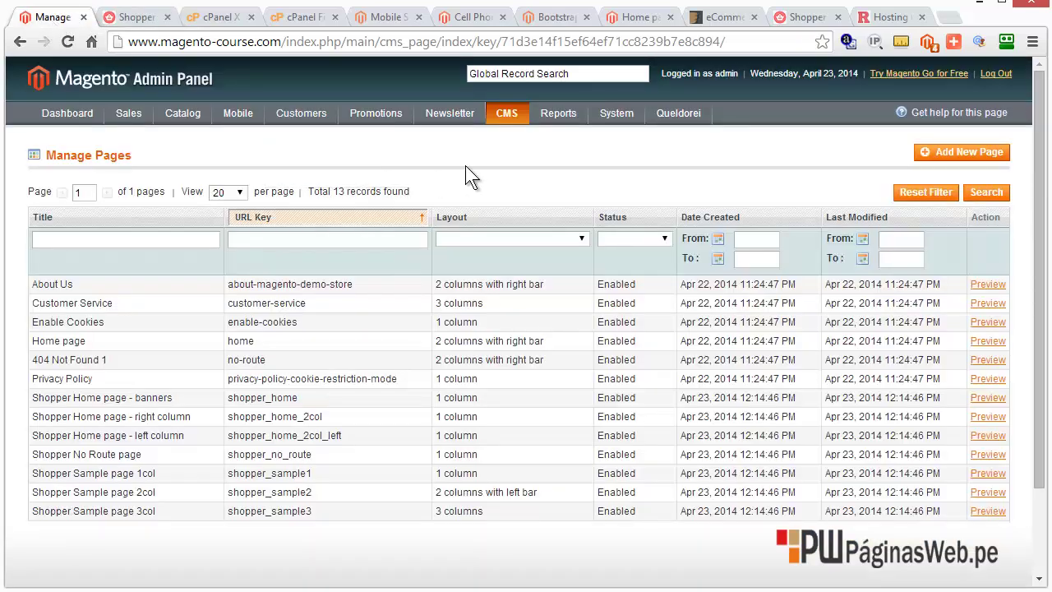